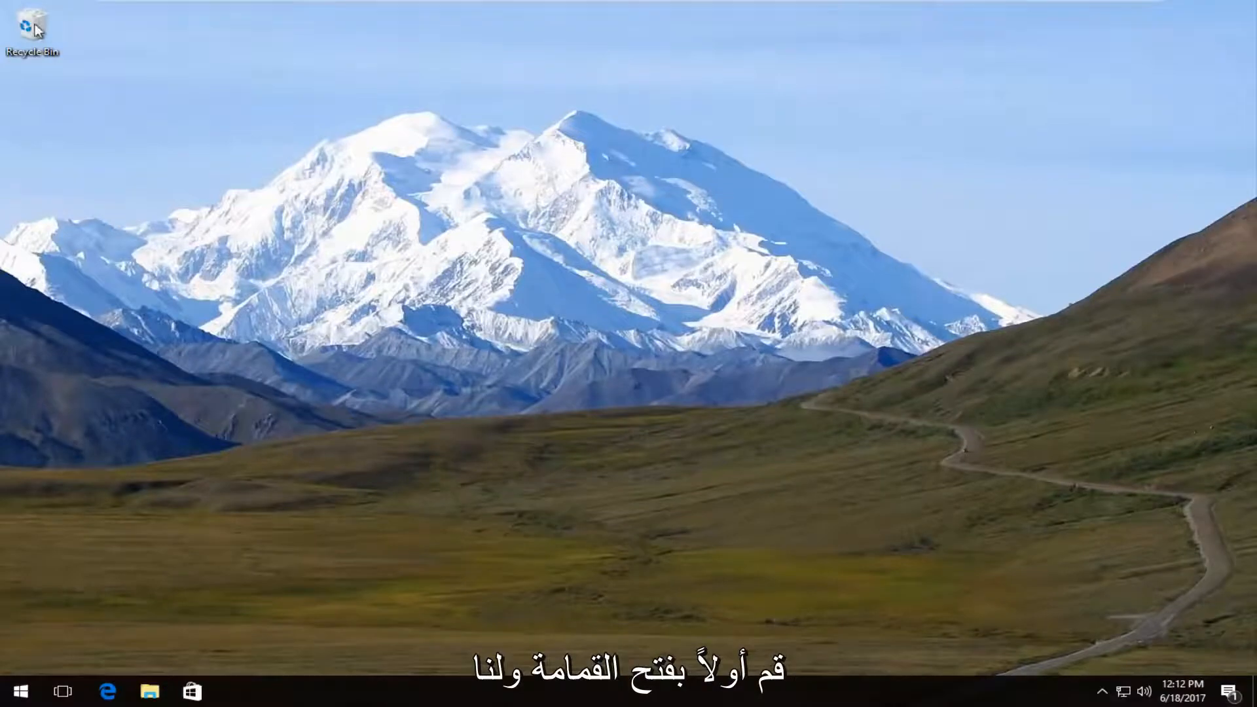
Step: Check the Recycle Bin's contents and the available options for restoring deleted files, leaving the bin closed
{"action": "double_click", "coordinate": [31, 28]}
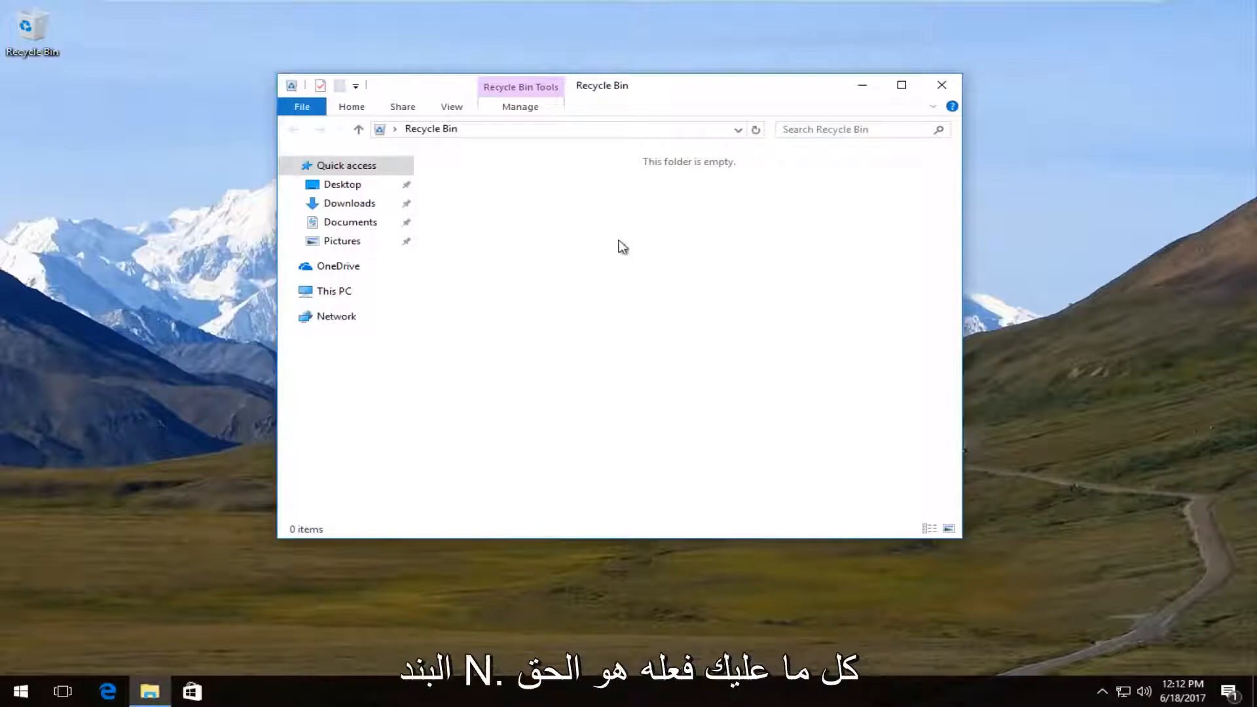
{"action": "right_click", "coordinate": [579, 239]}
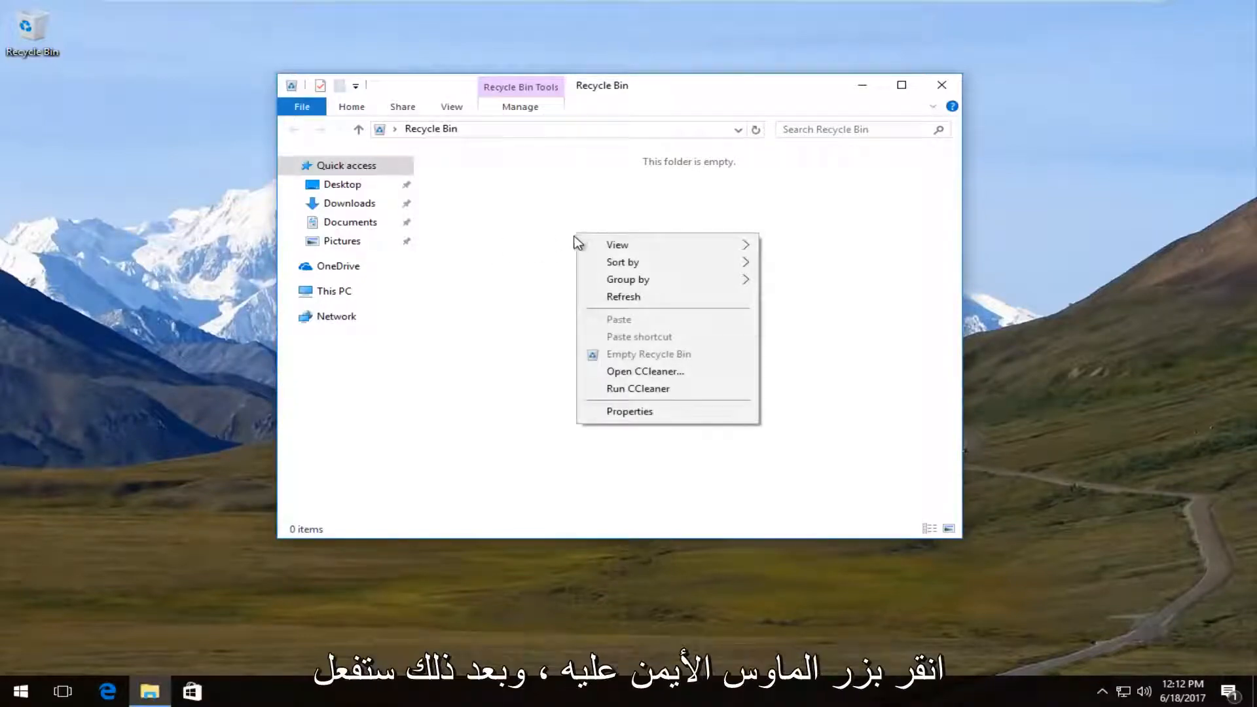
{"action": "right_click", "coordinate": [559, 266]}
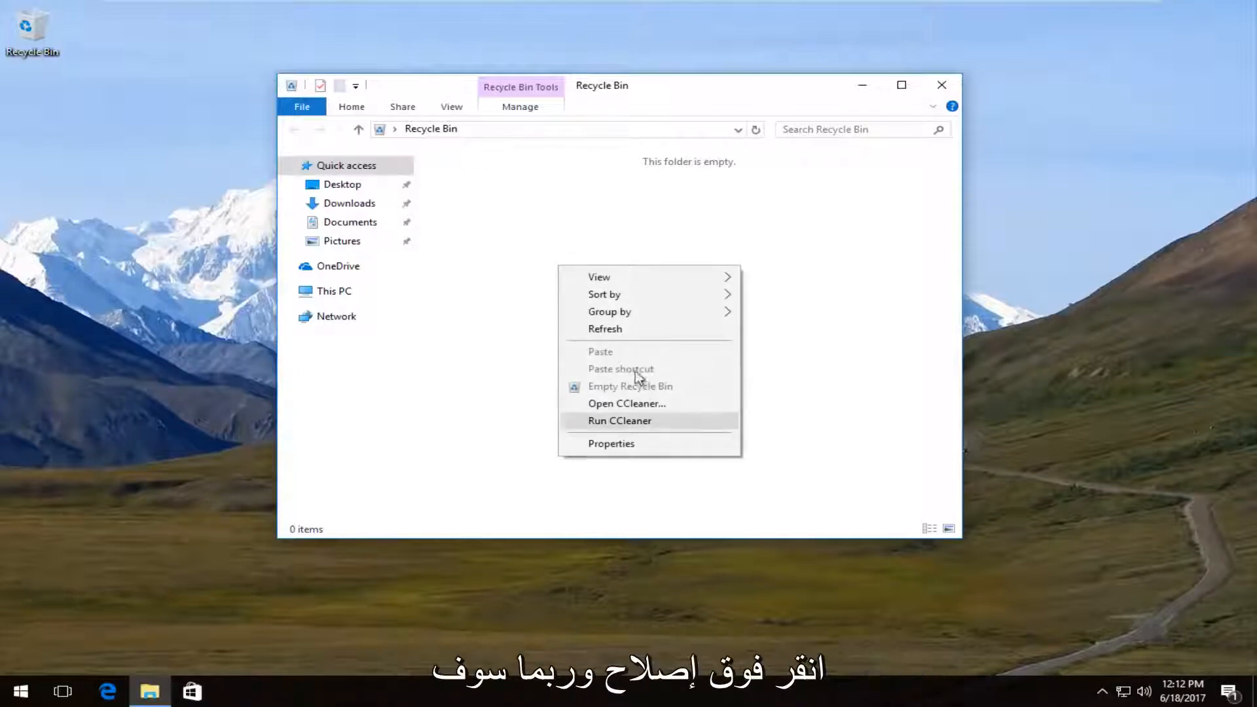
{"action": "left_click", "coordinate": [834, 364]}
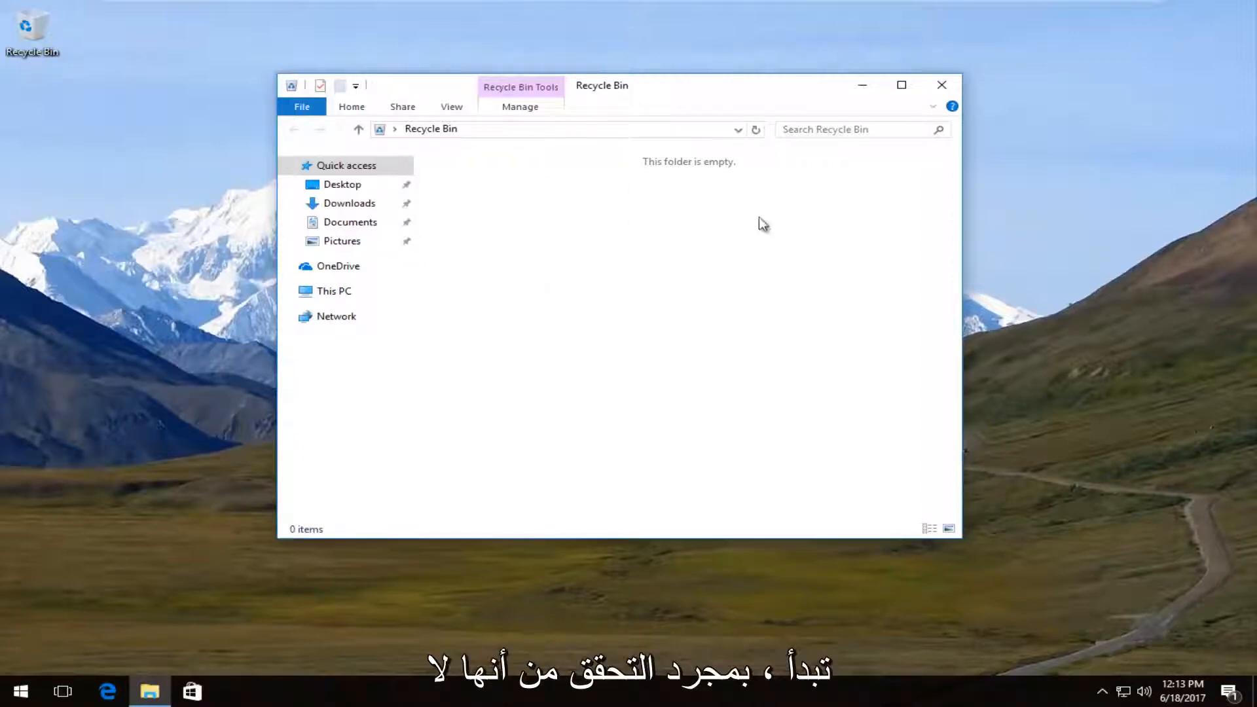
{"action": "left_click", "coordinate": [940, 85]}
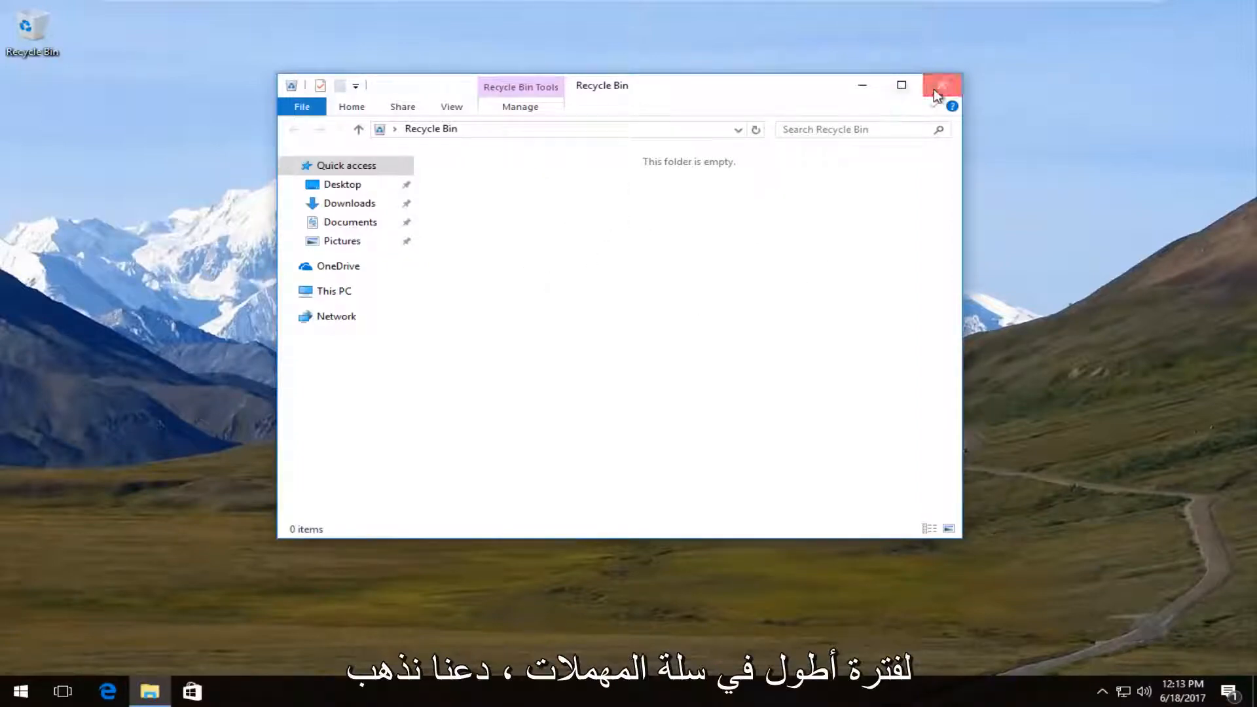
Step: Switch to Microsoft Edge, search Google for "recuva" and open the official Recuva page on piriform.com
{"action": "left_click", "coordinate": [108, 693]}
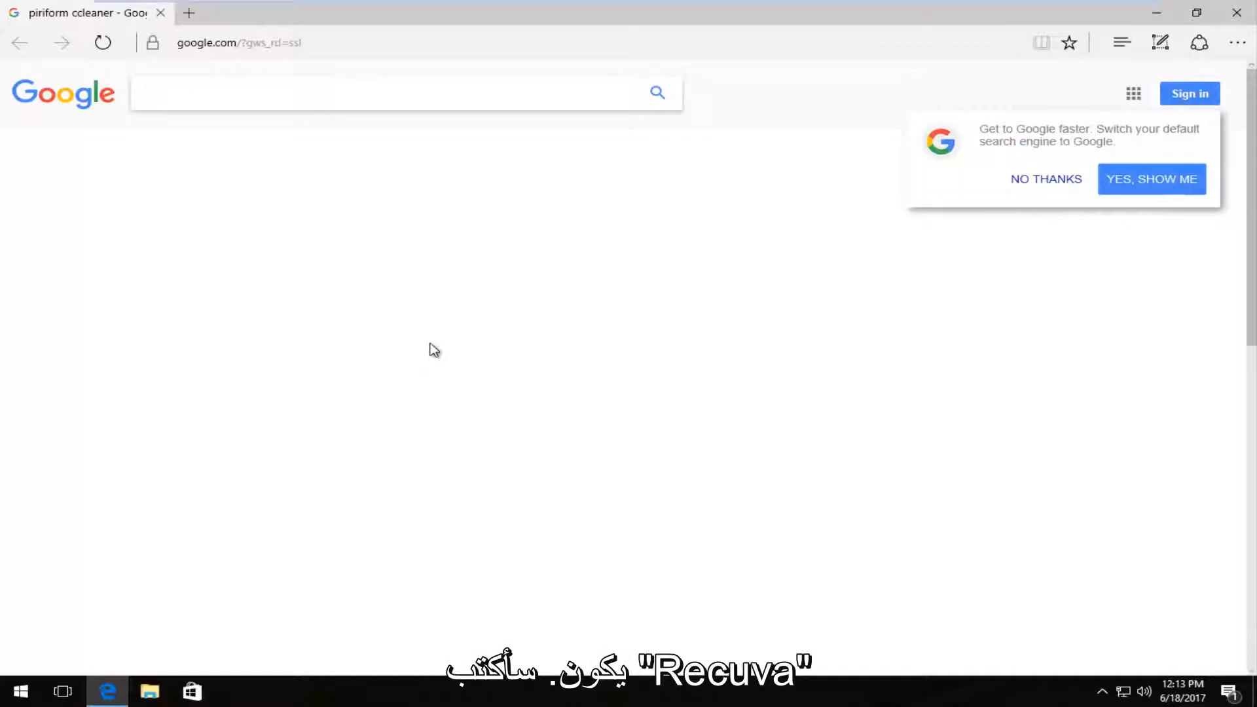
{"action": "type", "text": "recuva"}
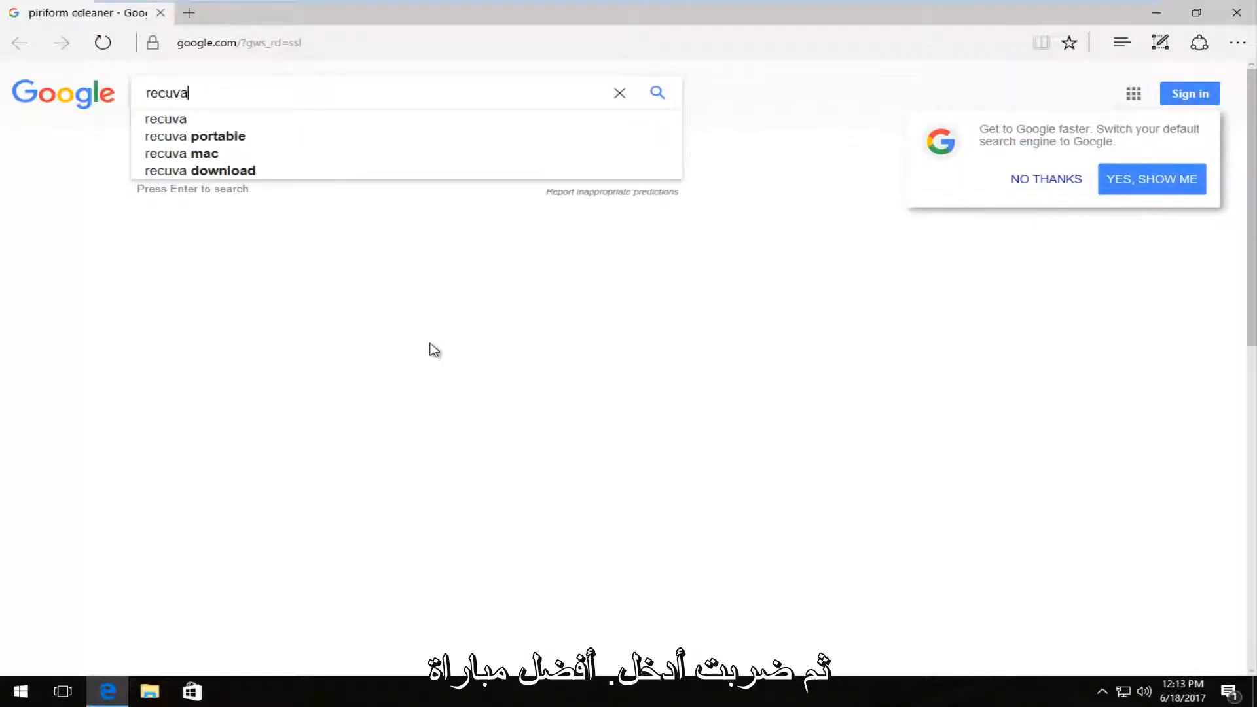
{"action": "key", "text": "Return"}
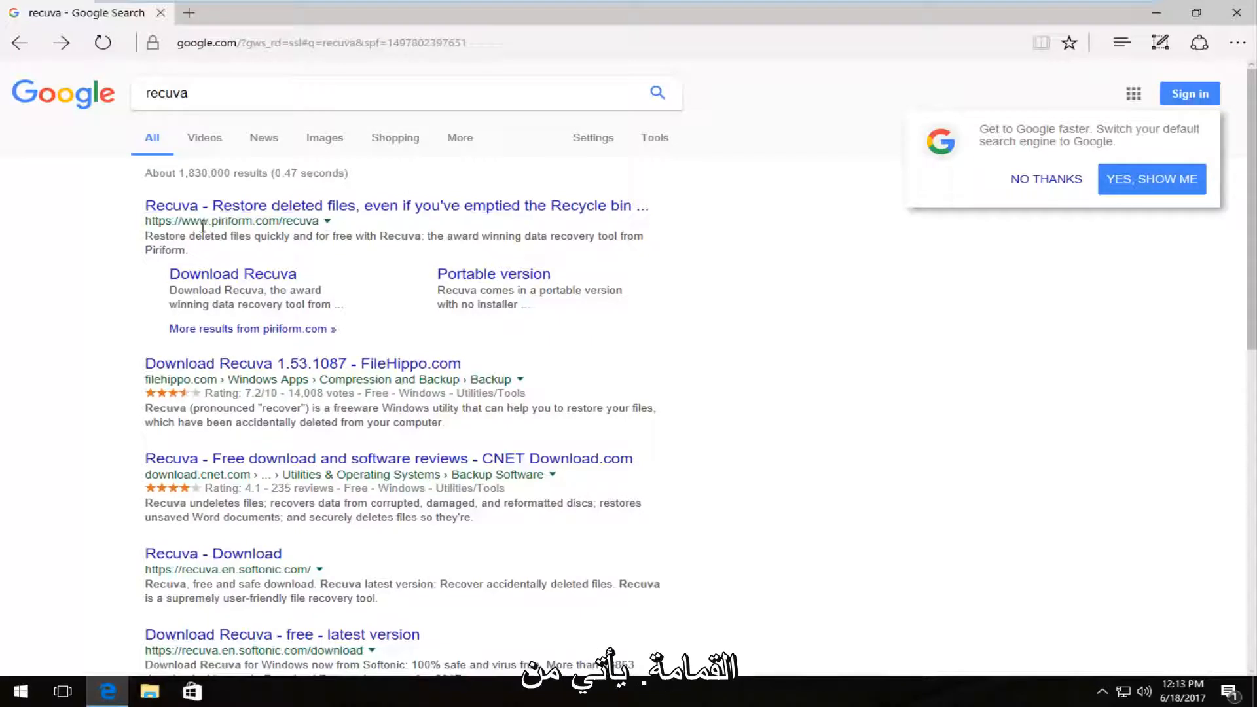
{"action": "double_click", "coordinate": [224, 223]}
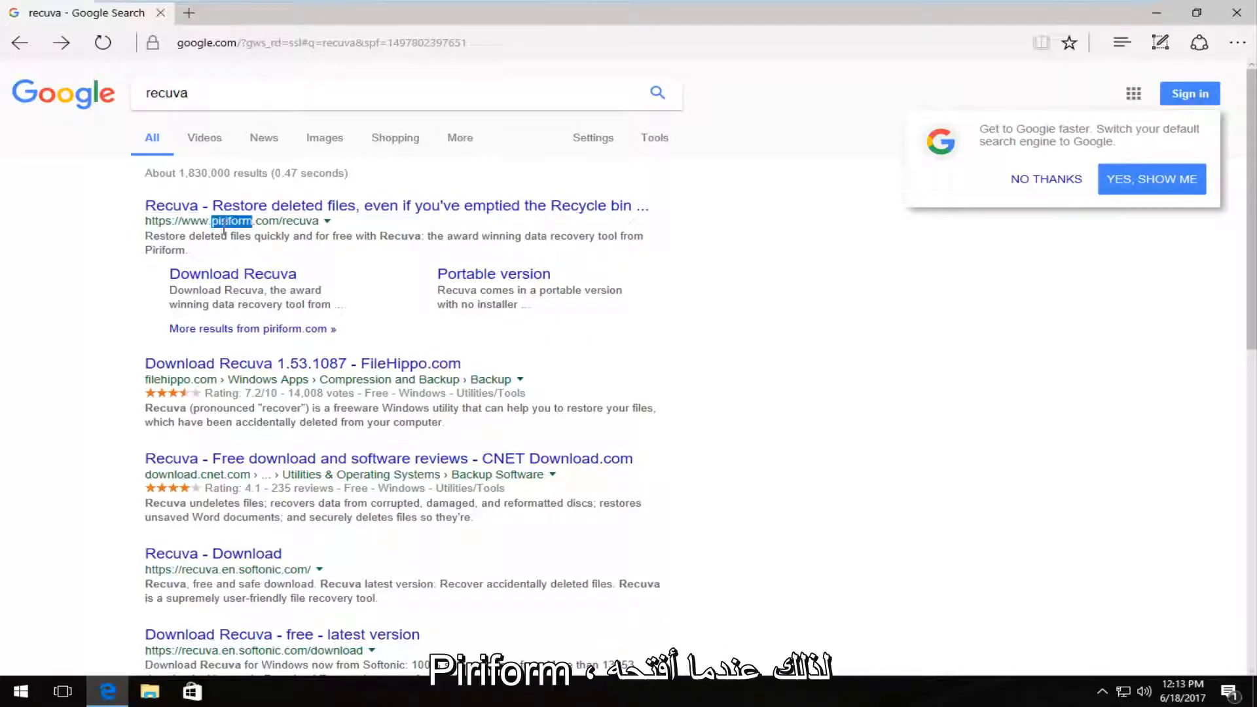
{"action": "left_click", "coordinate": [199, 209]}
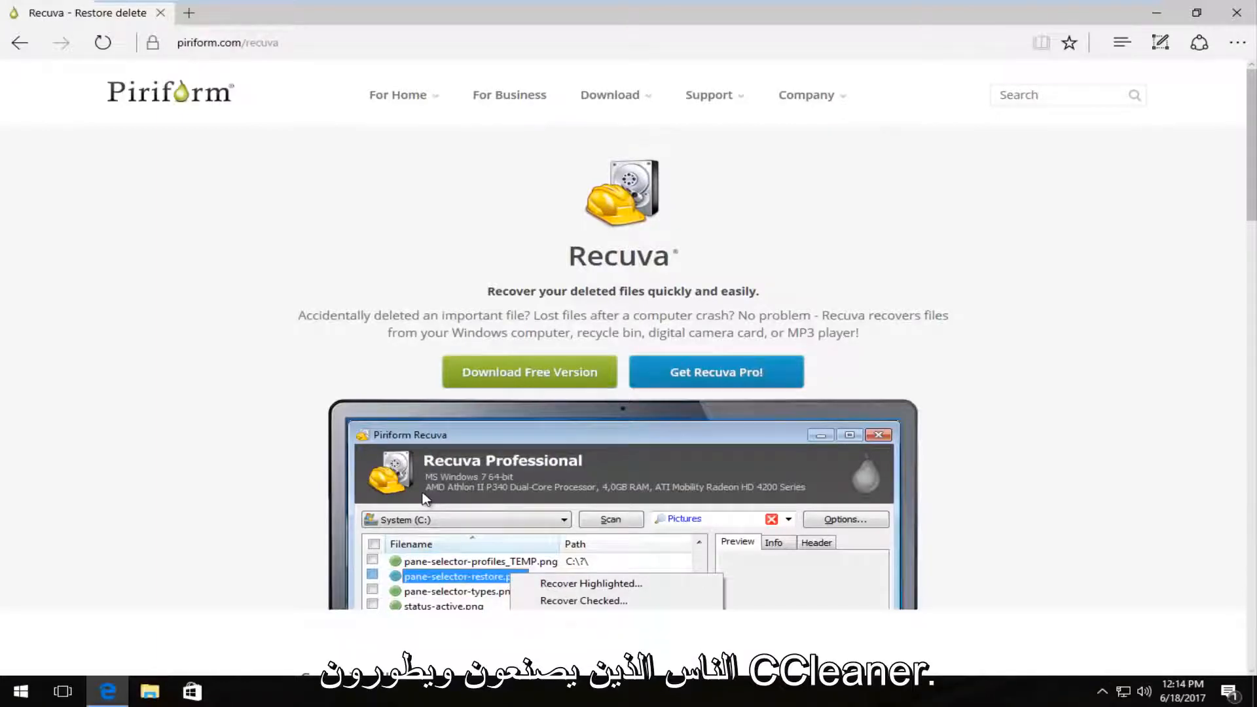
Step: Download the free version of Recuva from Piriform.com and save the installer rcsetup153.exe
{"action": "scroll", "coordinate": [423, 500], "scroll_direction": "down", "scroll_amount": 2}
{"action": "scroll", "coordinate": [418, 422], "scroll_direction": "up", "scroll_amount": 2}
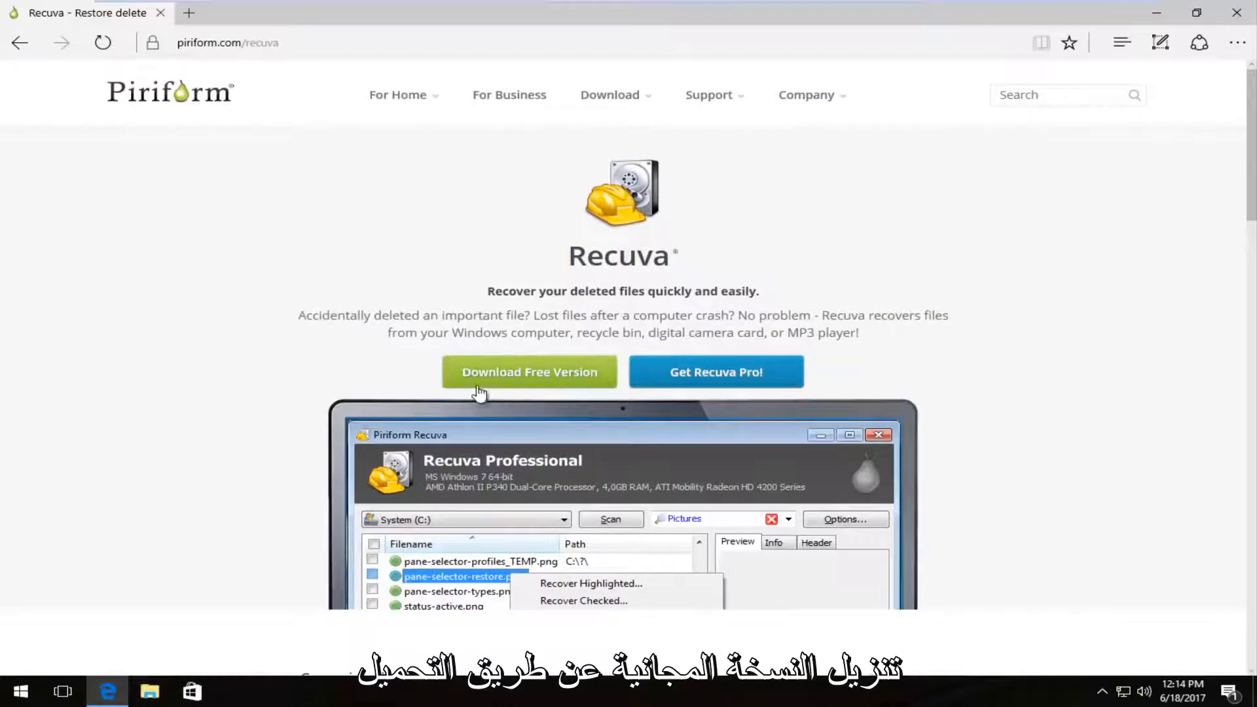
{"action": "left_click", "coordinate": [552, 378]}
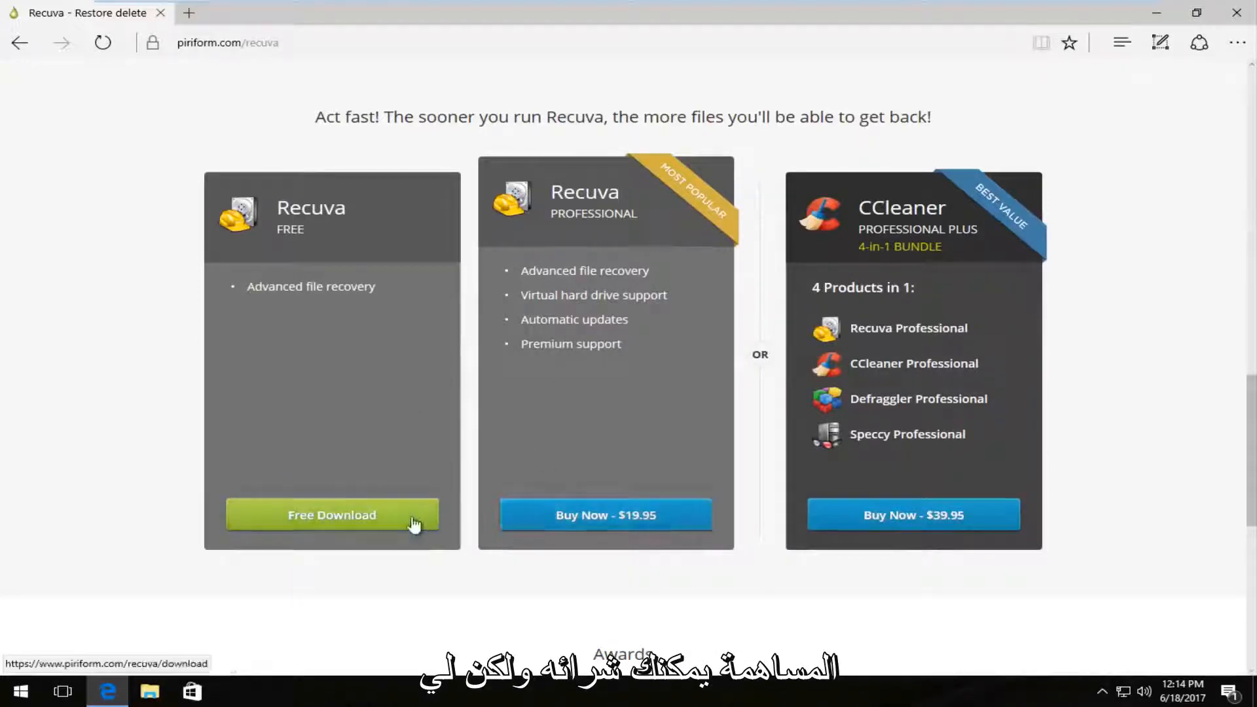
{"action": "left_click", "coordinate": [313, 519]}
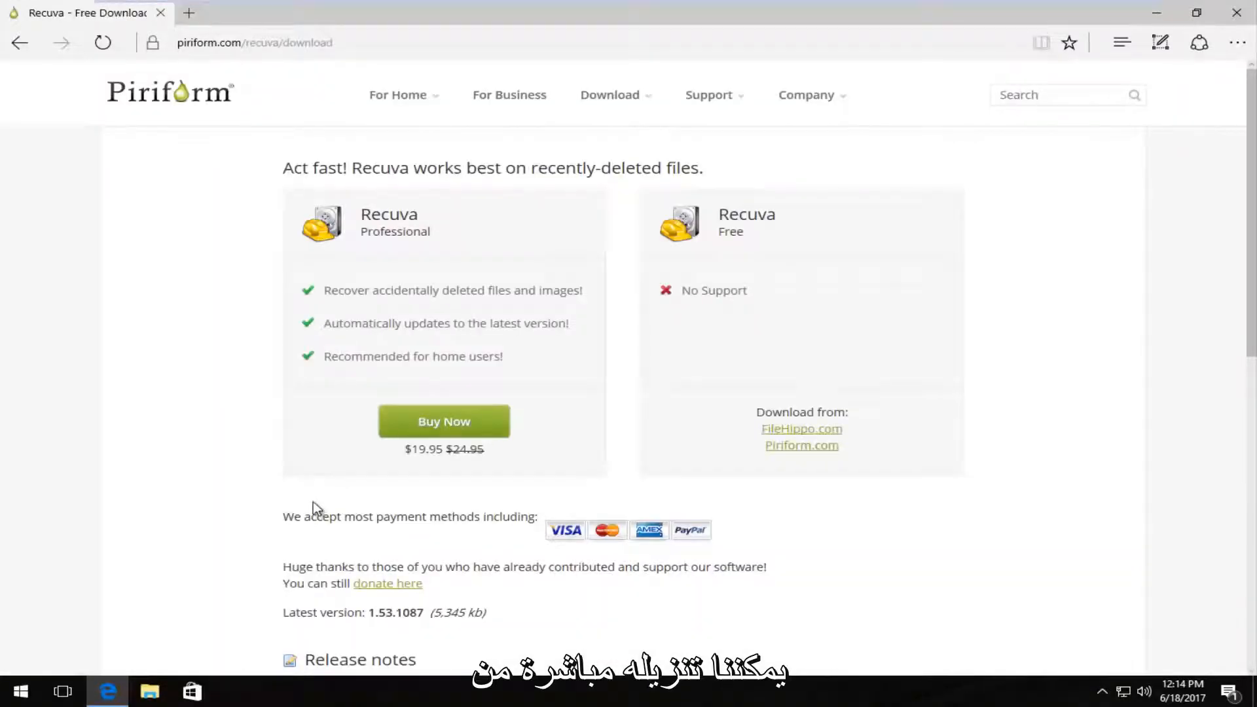
{"action": "left_click", "coordinate": [783, 448]}
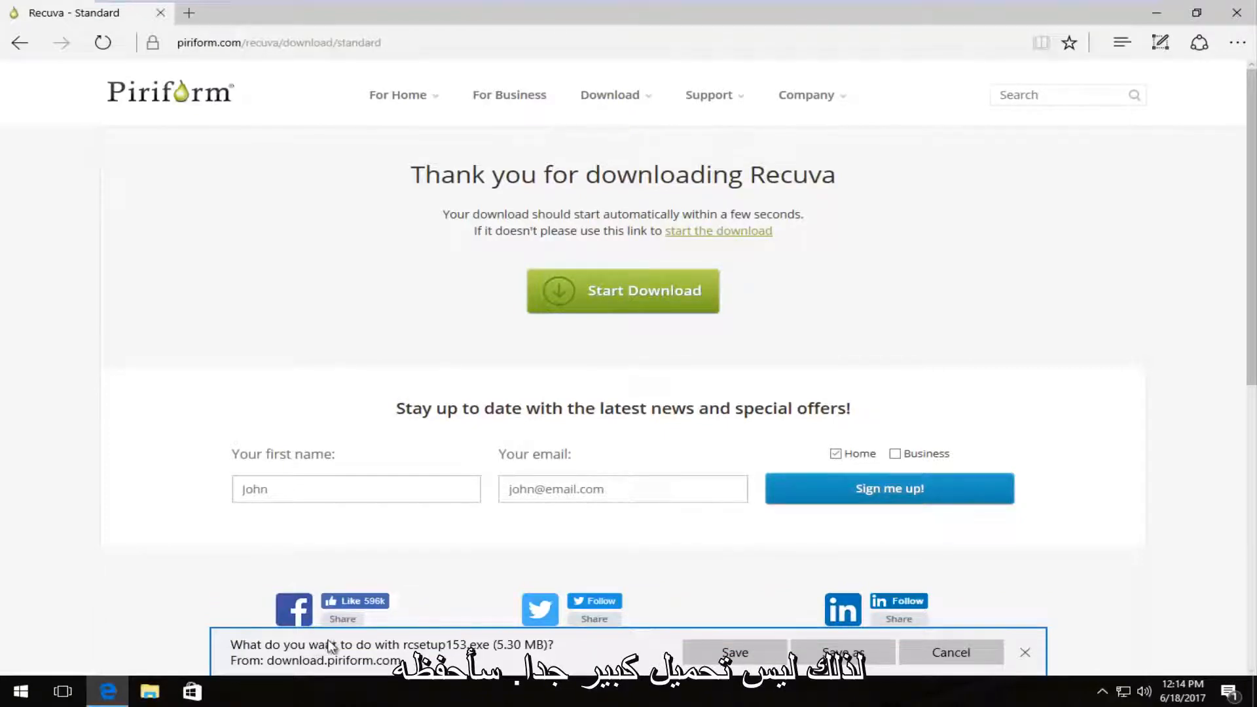
{"action": "left_click", "coordinate": [694, 655]}
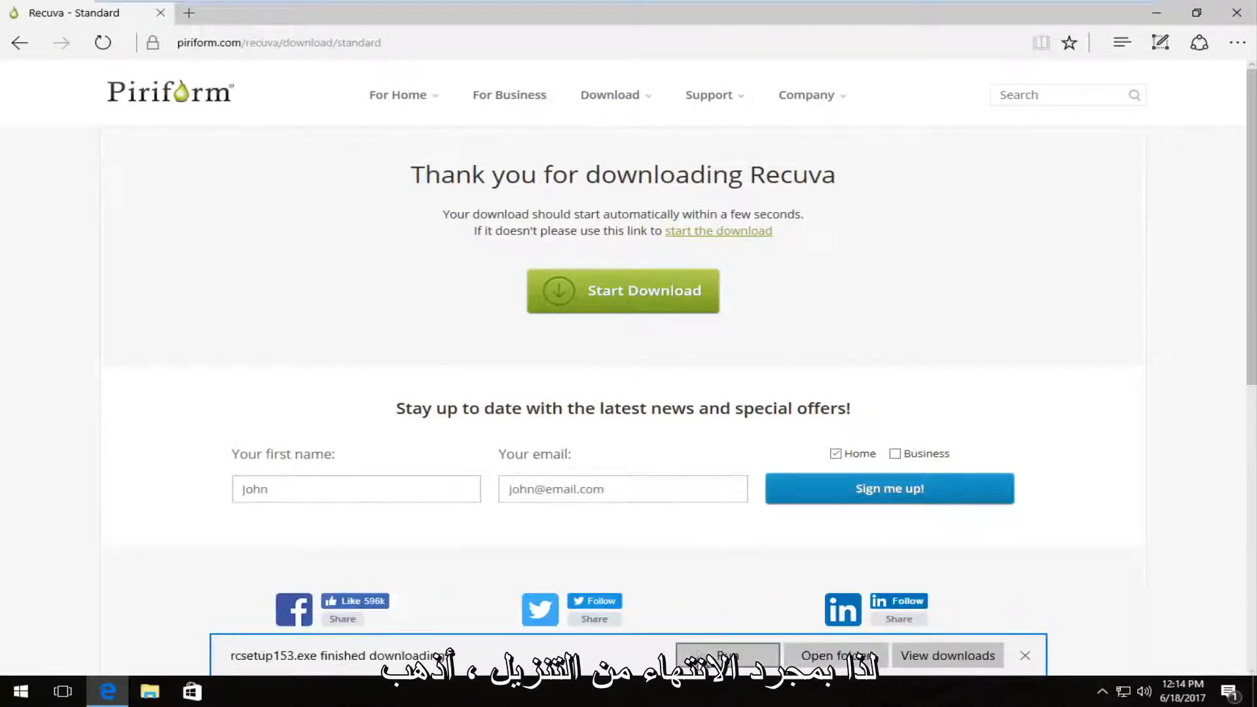
Step: Install Recuva v1.53 from the downloaded file with the default install options and launch it without viewing the release notes
{"action": "left_click", "coordinate": [704, 648]}
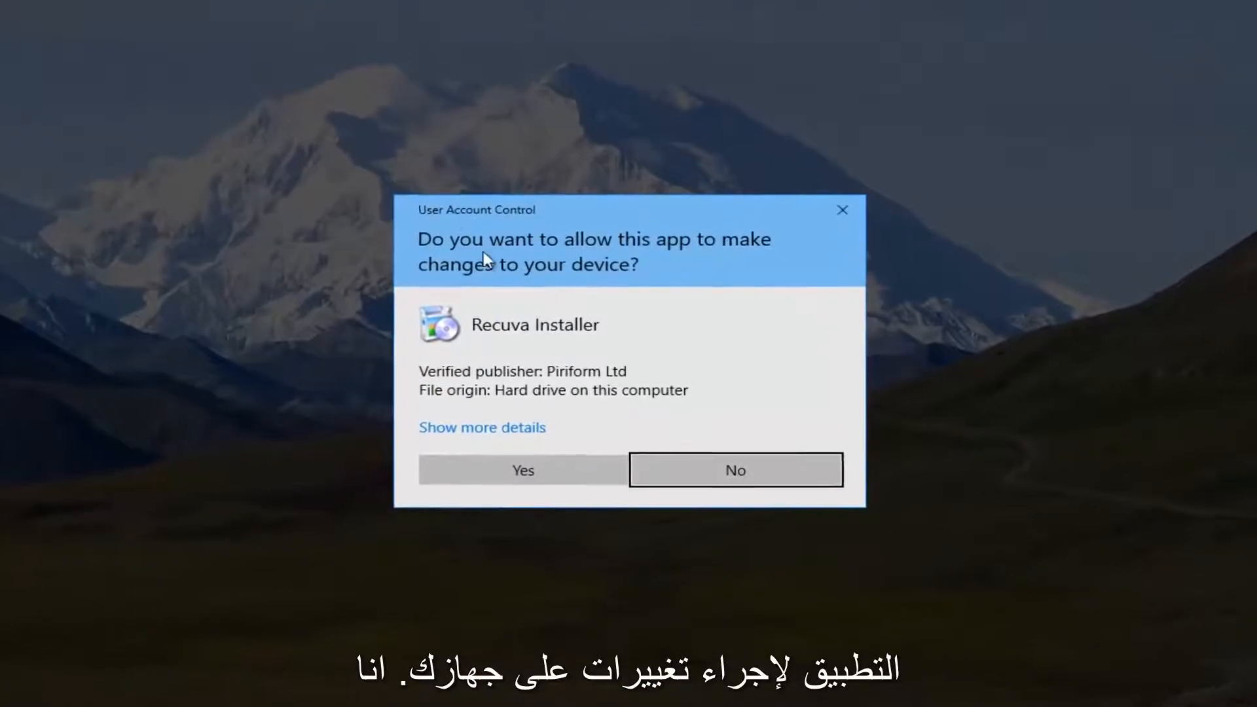
{"action": "left_click", "coordinate": [508, 483]}
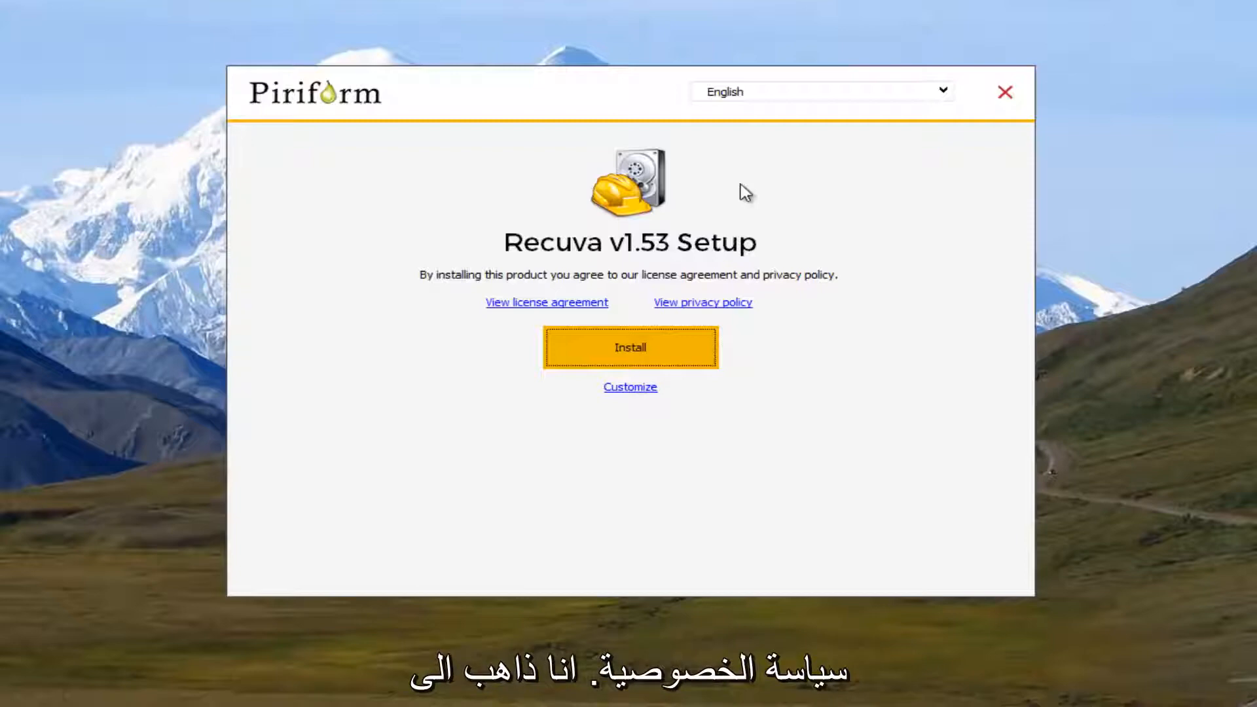
{"action": "left_click", "coordinate": [629, 388]}
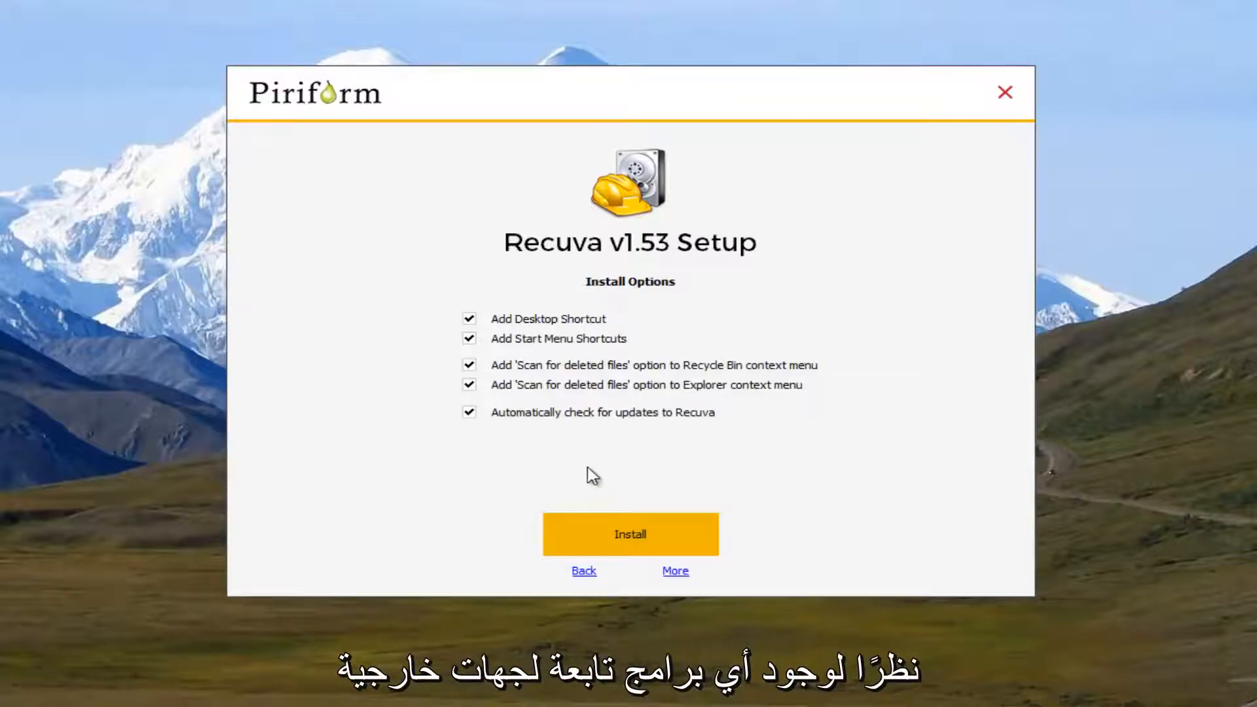
{"action": "left_click", "coordinate": [586, 535]}
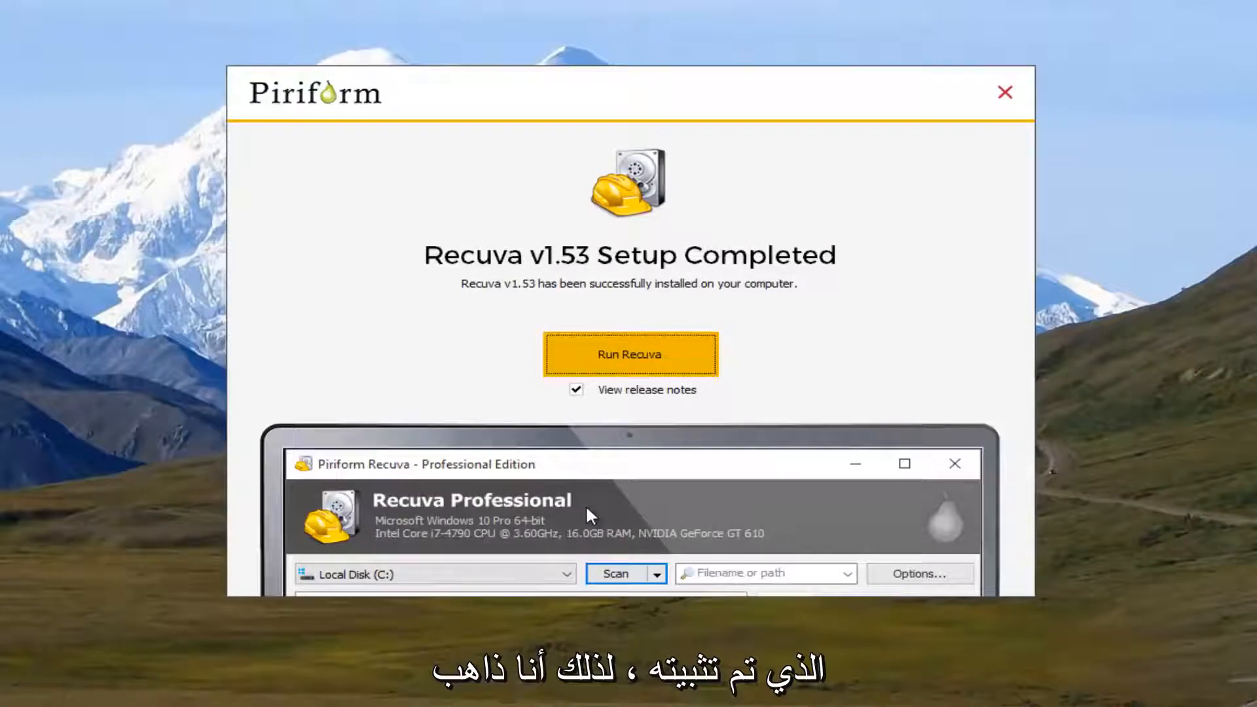
{"action": "left_click", "coordinate": [577, 391]}
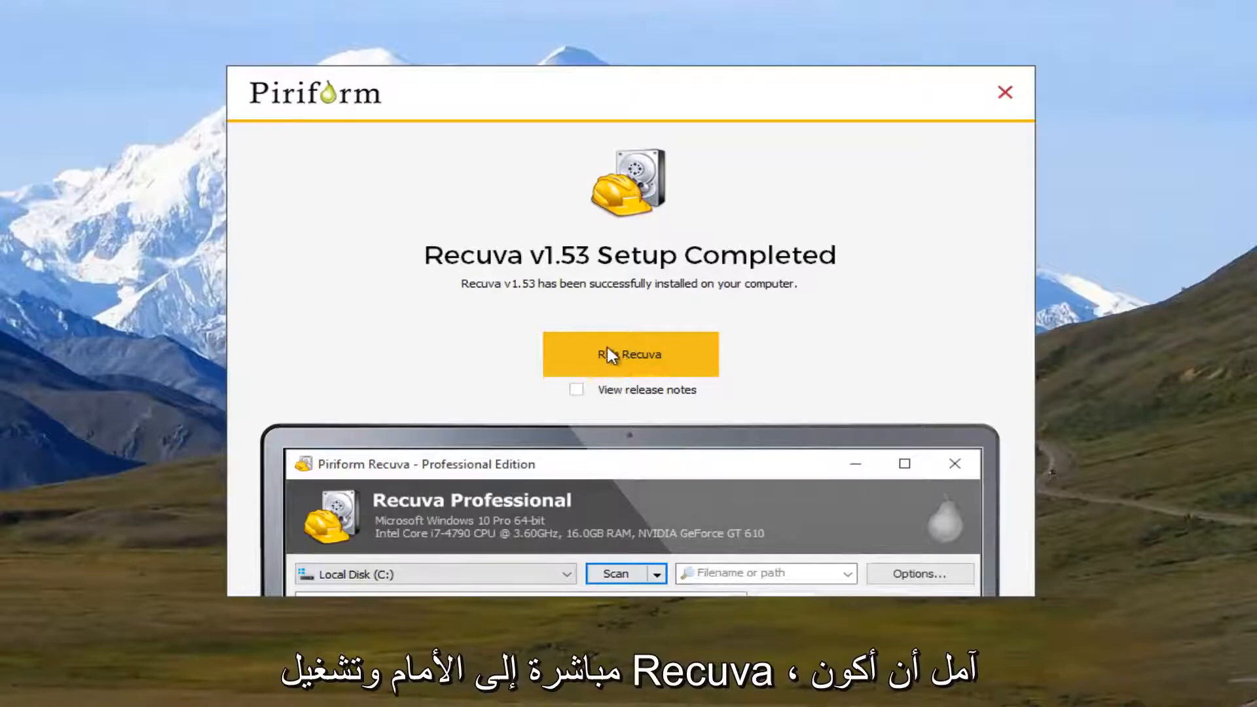
{"action": "left_click", "coordinate": [664, 355]}
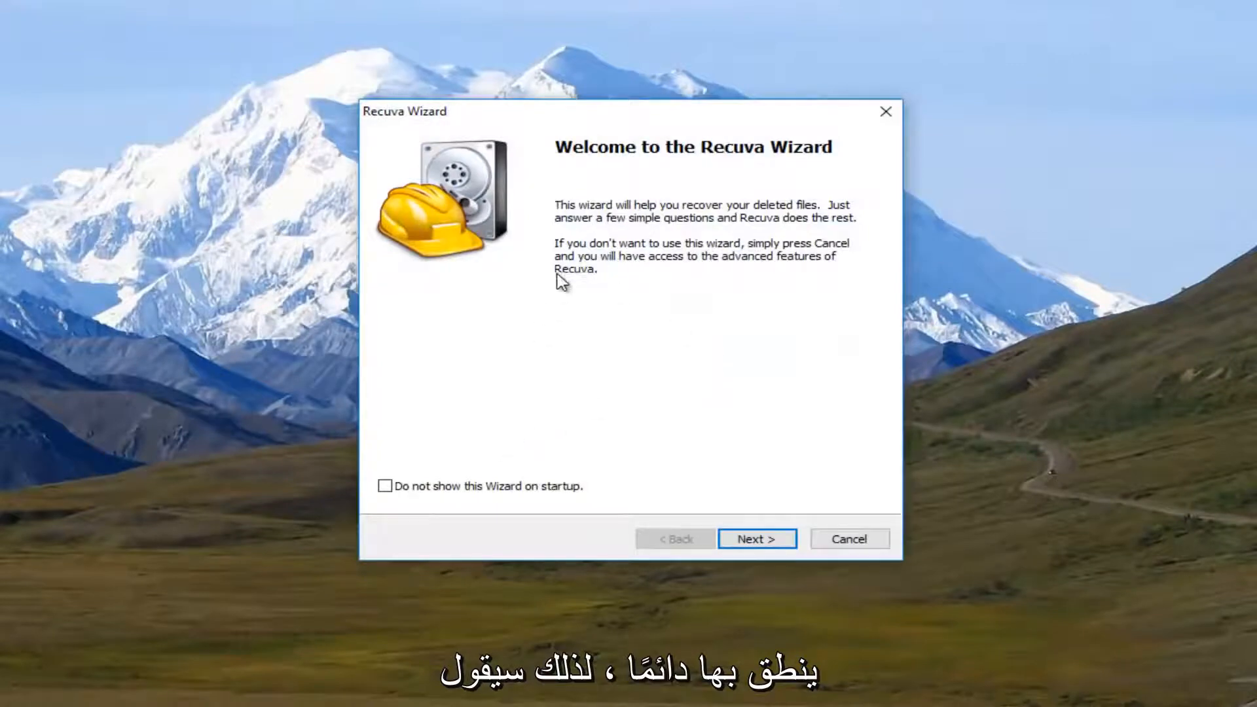
Step: Run the Recuva Wizard to scan for deleted Pictures with the location set to "I'm not sure" and Deep Scan off
{"action": "left_click", "coordinate": [757, 540]}
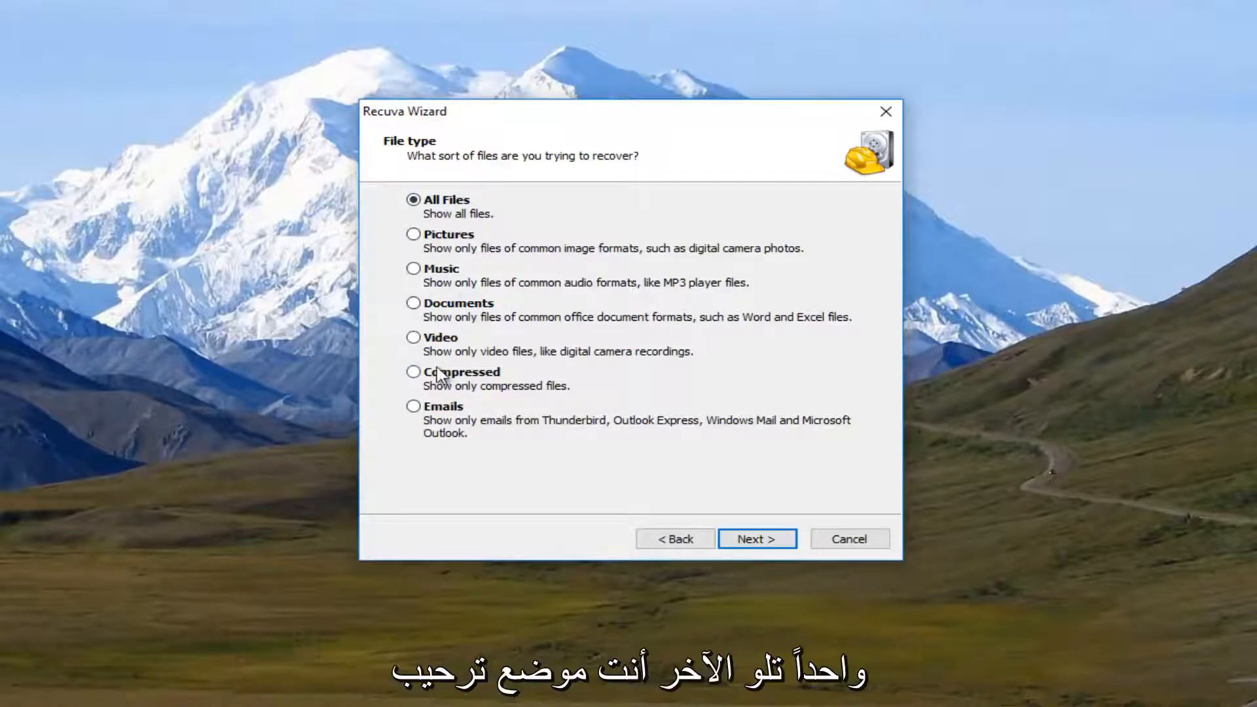
{"action": "left_click", "coordinate": [416, 236]}
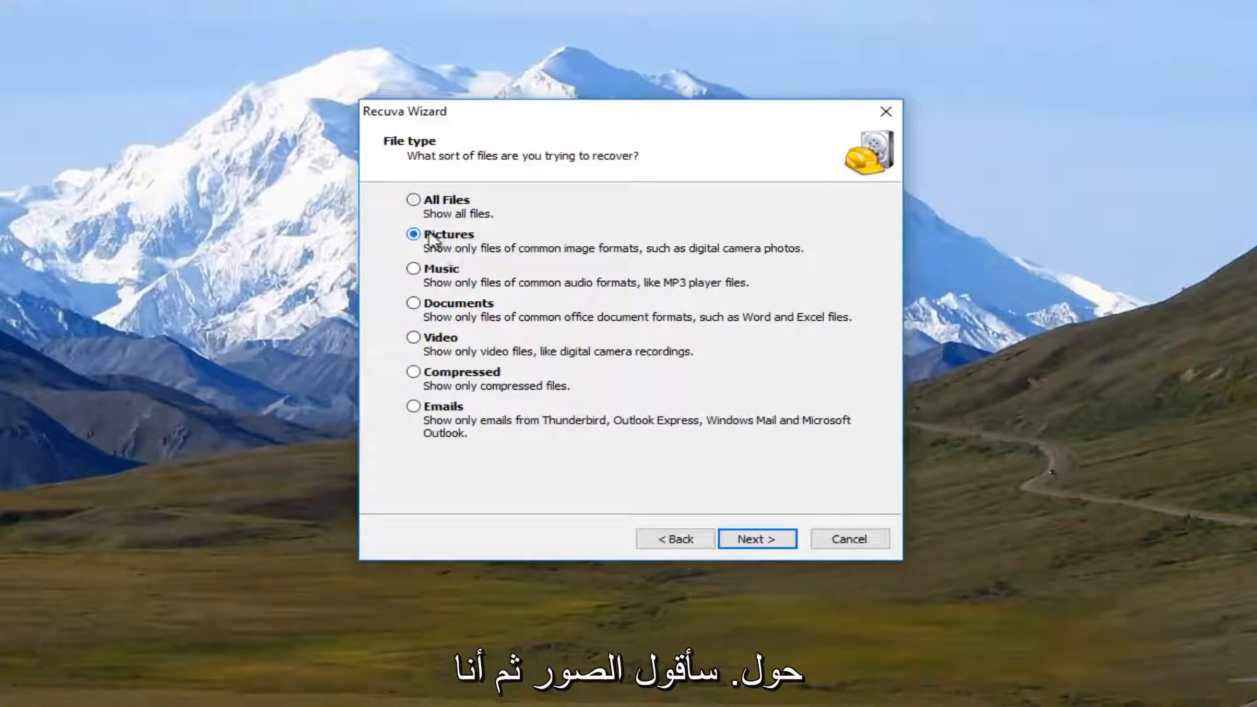
{"action": "left_click", "coordinate": [757, 550]}
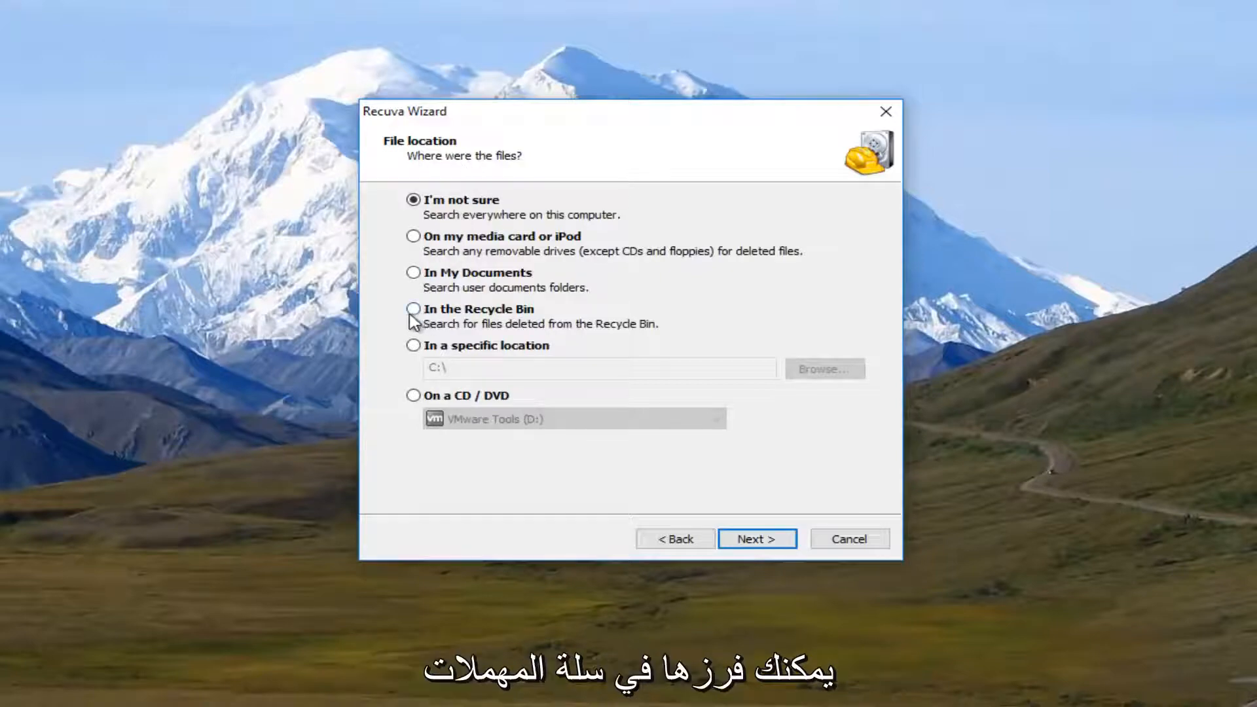
{"action": "left_click", "coordinate": [430, 315]}
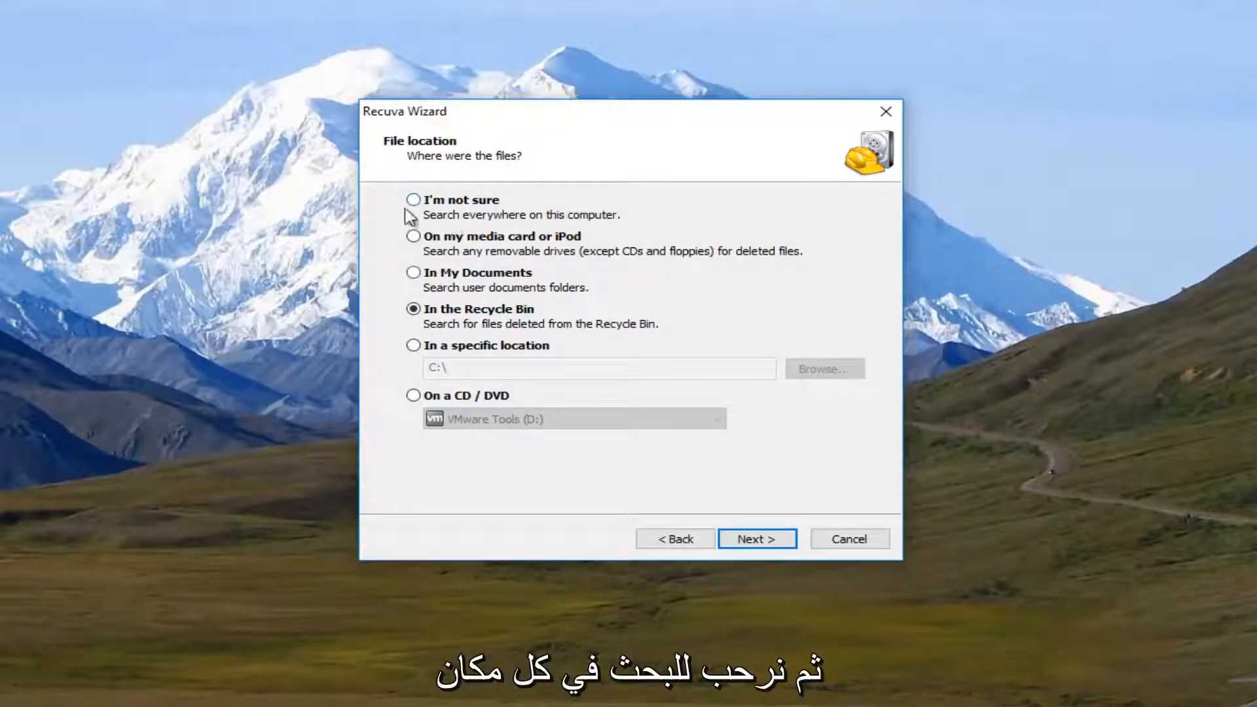
{"action": "left_click", "coordinate": [447, 206]}
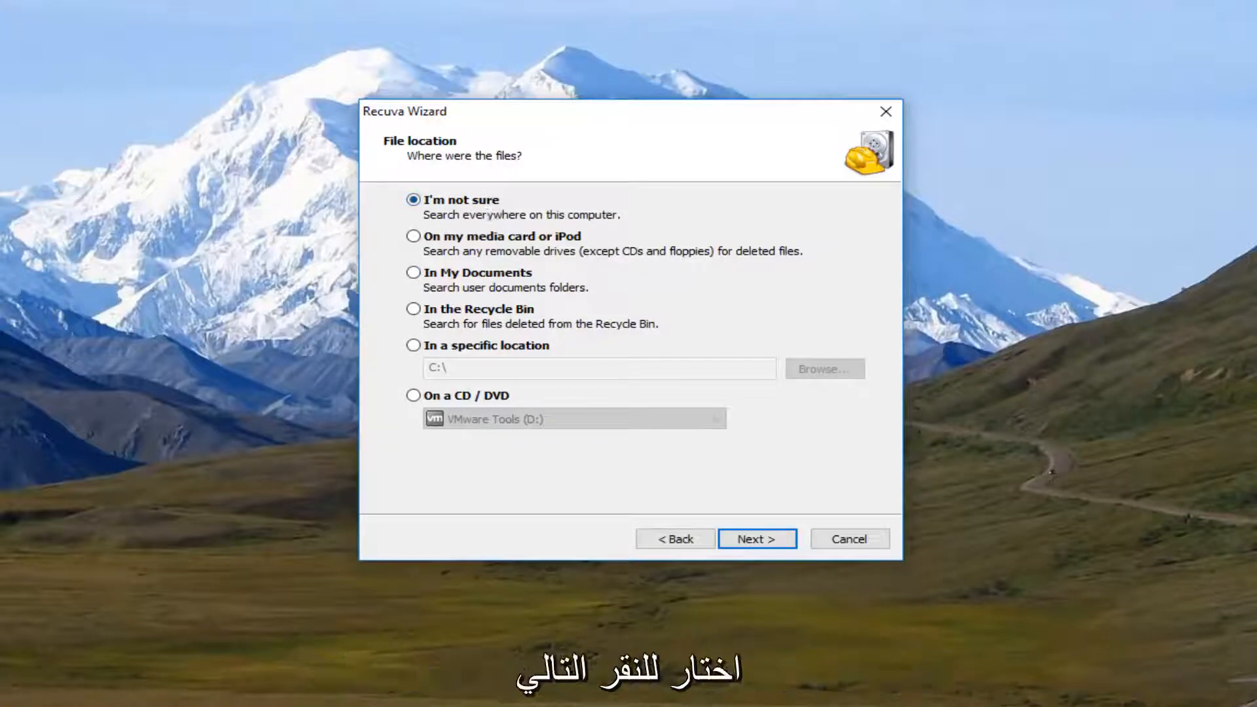
{"action": "left_click", "coordinate": [760, 541]}
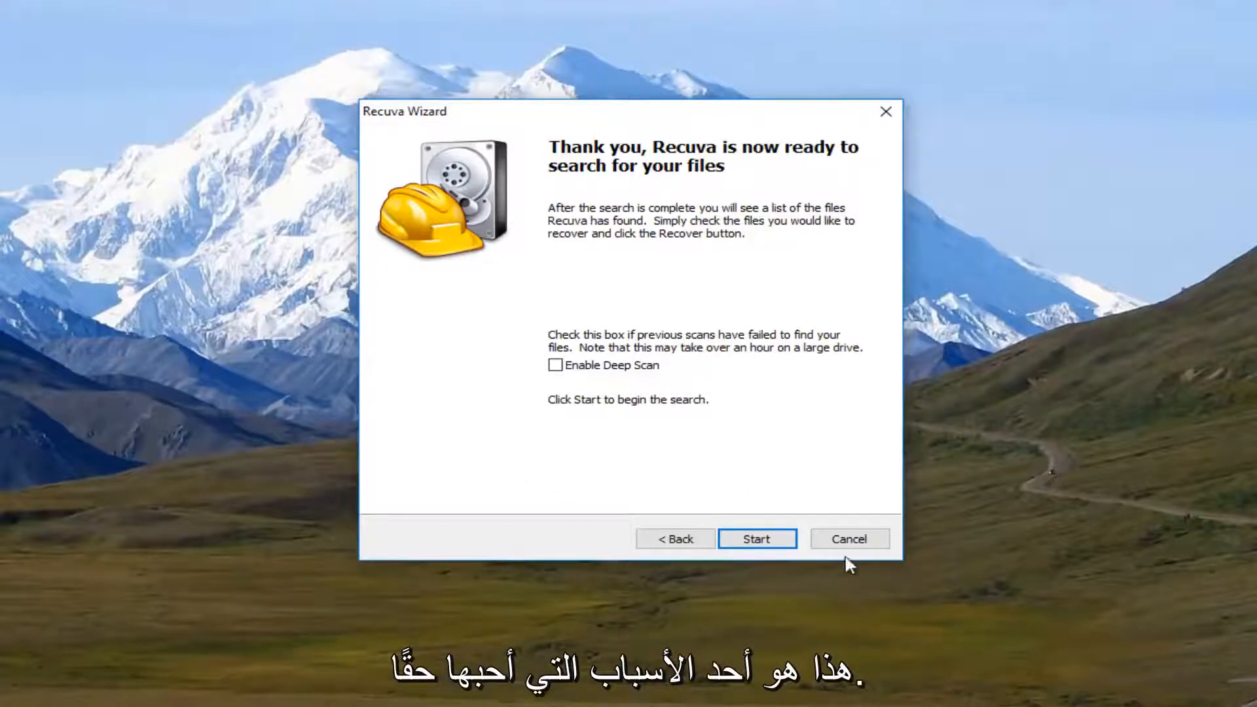
{"action": "left_click", "coordinate": [753, 541]}
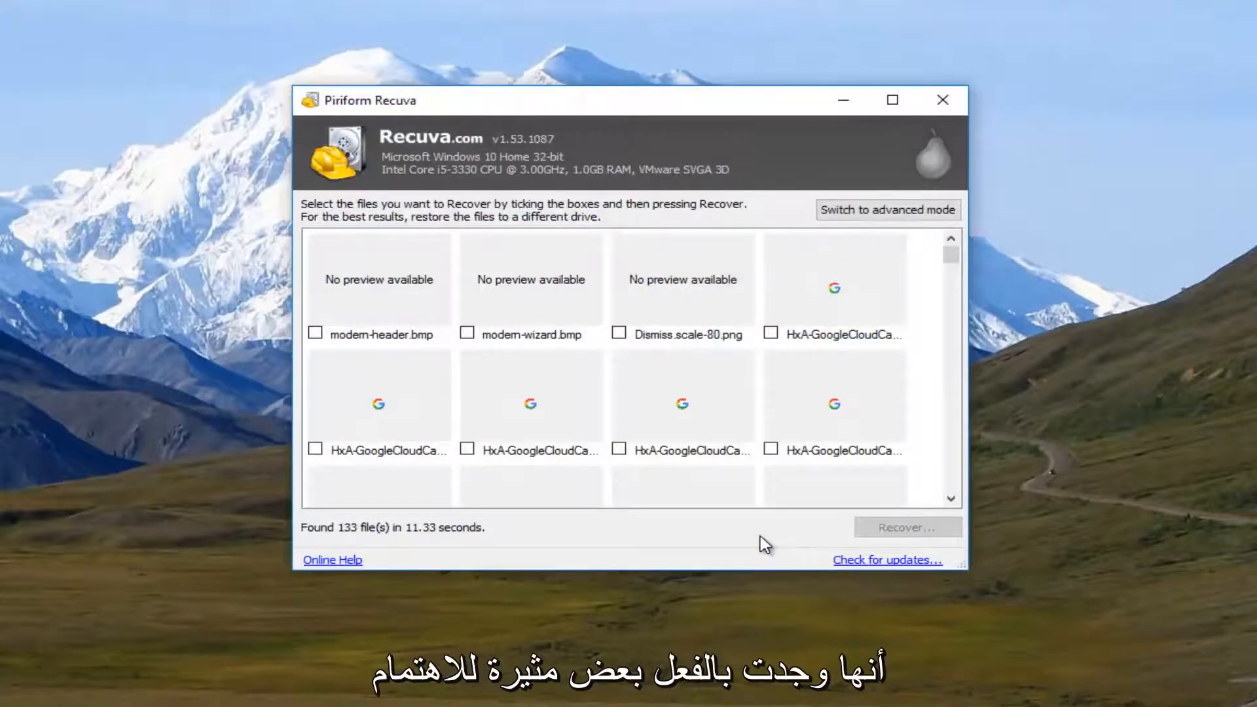
Step: Look through the thumbnails of the deleted pictures in the scan results
{"action": "scroll", "coordinate": [527, 437], "scroll_direction": "down", "scroll_amount": 2}
{"action": "scroll", "coordinate": [524, 437], "scroll_direction": "down", "scroll_amount": 2}
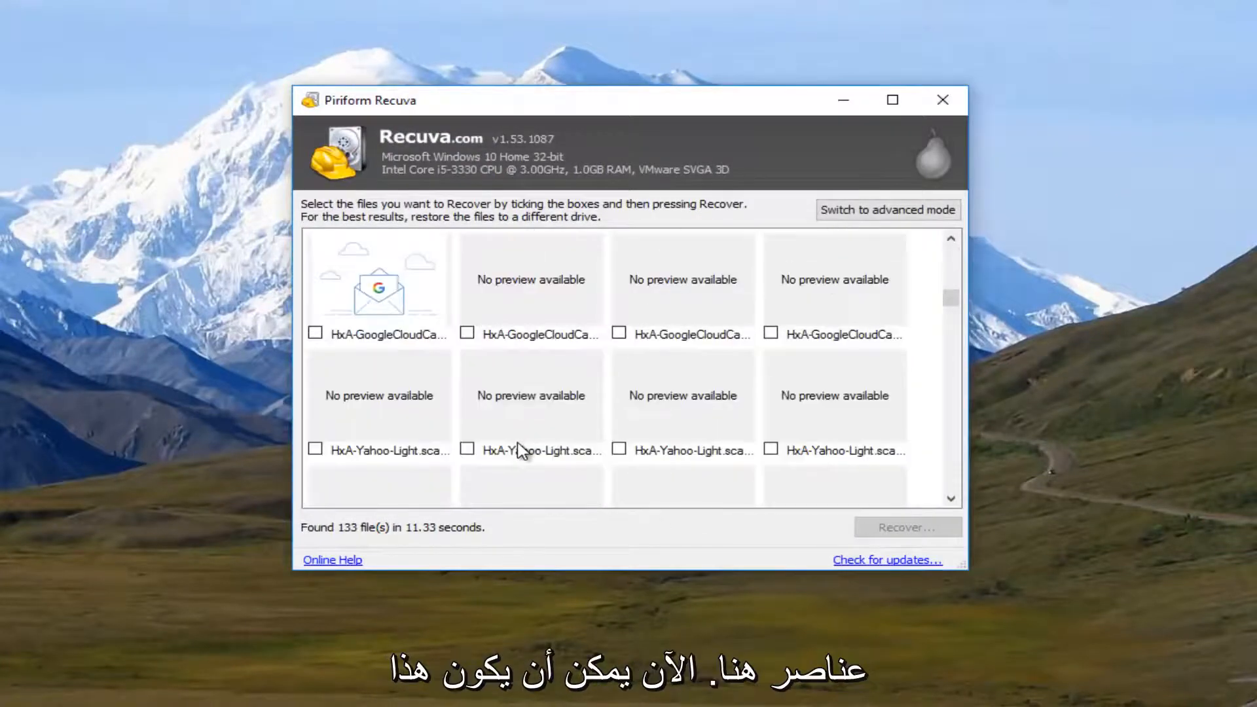
{"action": "scroll", "coordinate": [520, 450], "scroll_direction": "up", "scroll_amount": 3}
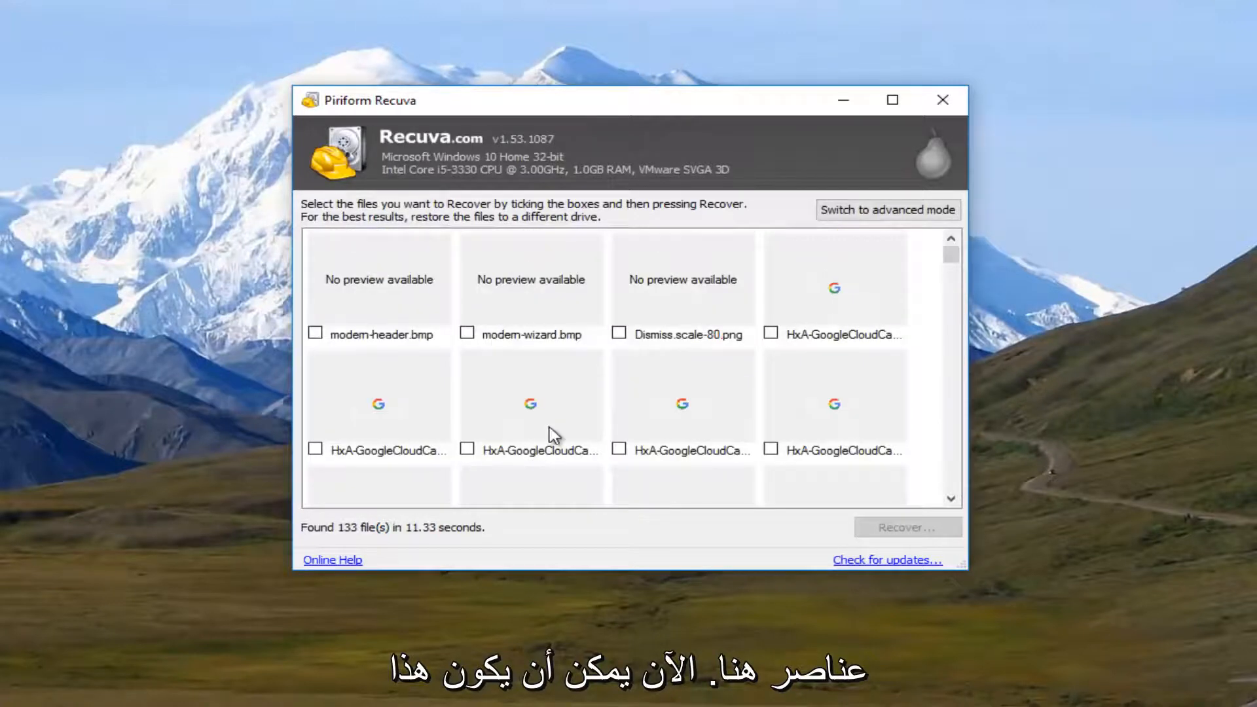
{"action": "scroll", "coordinate": [550, 437], "scroll_direction": "down", "scroll_amount": 4}
{"action": "scroll", "coordinate": [547, 440], "scroll_direction": "up", "scroll_amount": 3}
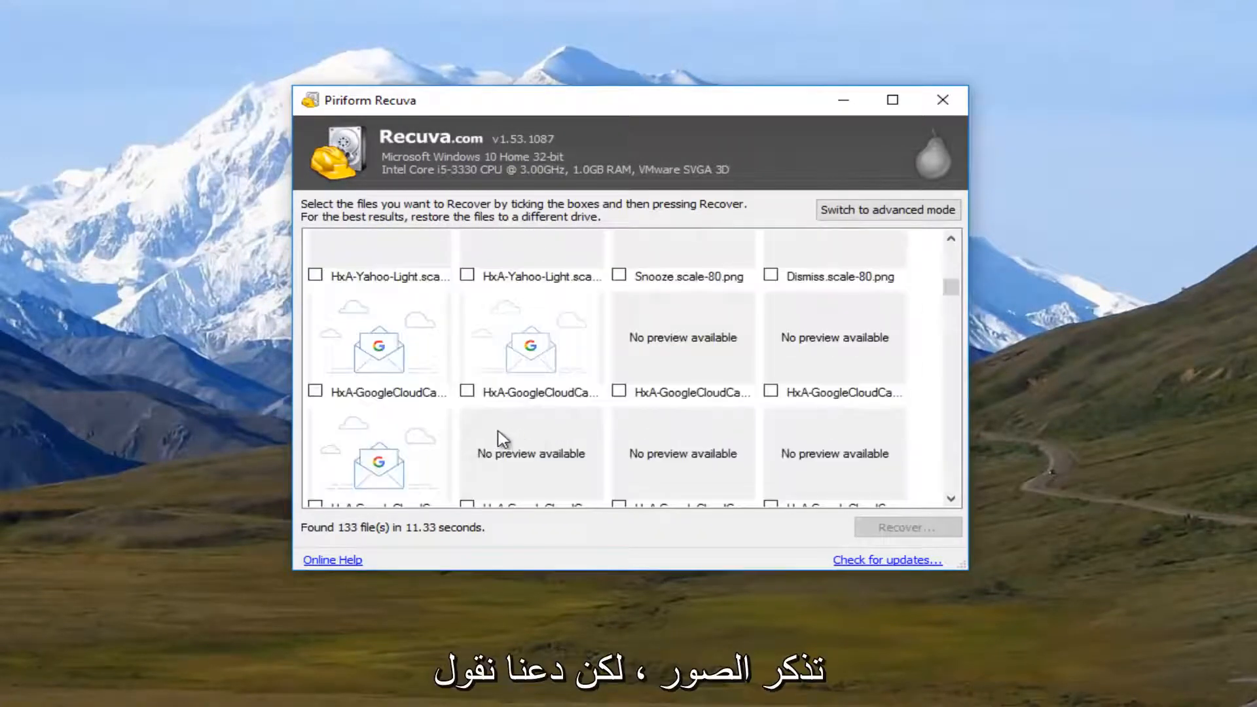
{"action": "scroll", "coordinate": [674, 393], "scroll_direction": "down", "scroll_amount": 5}
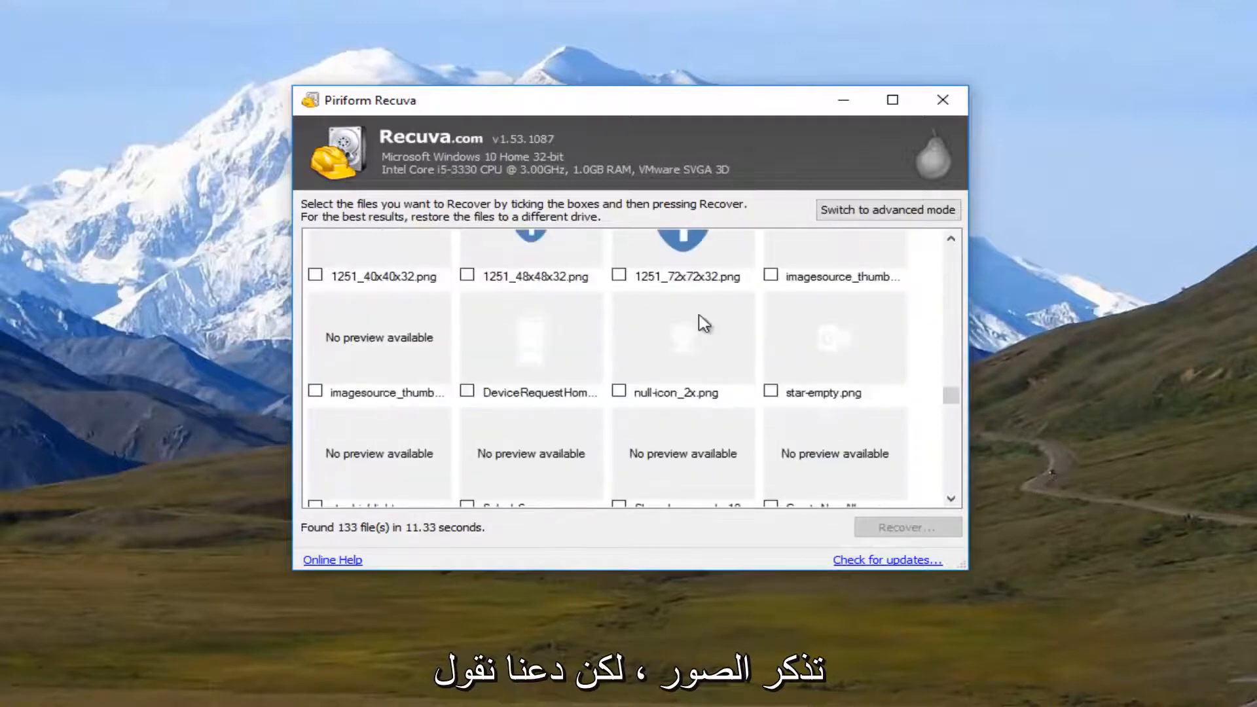
Step: Switch the scan results to advanced mode and widen the Filename column to browse the full file names
{"action": "left_click", "coordinate": [886, 214]}
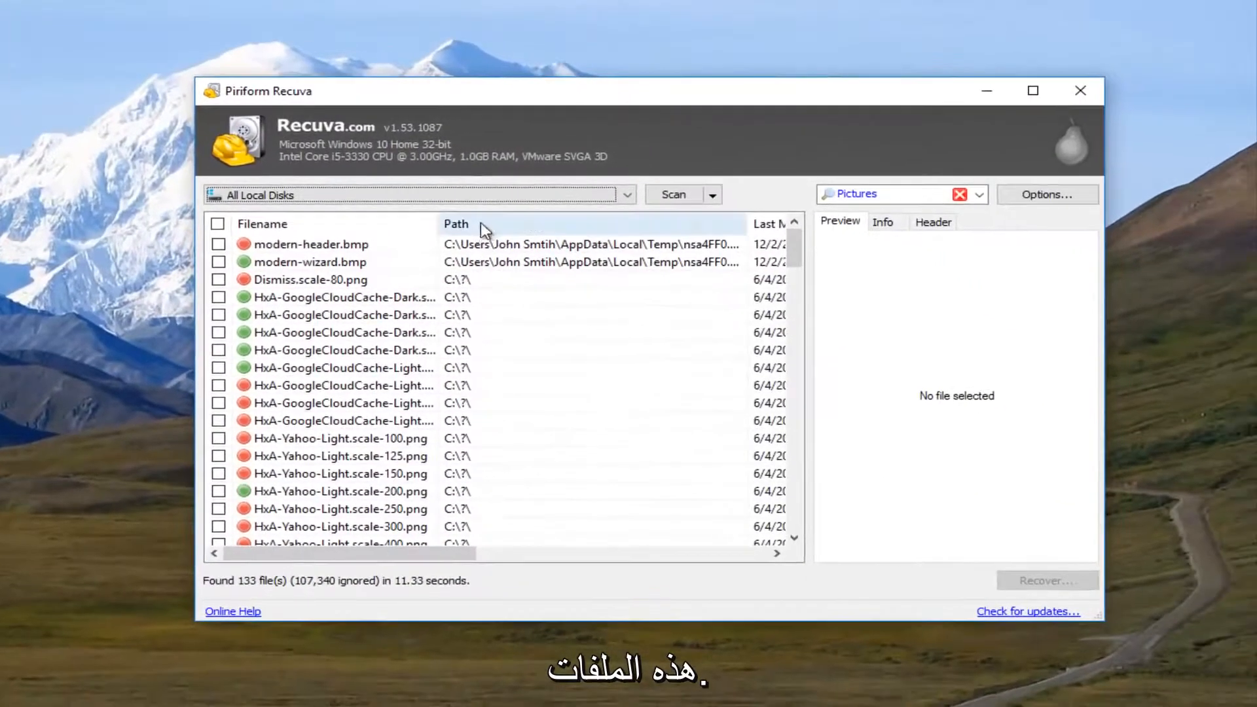
{"action": "left_click_drag", "start_coordinate": [437, 221], "coordinate": [543, 222]}
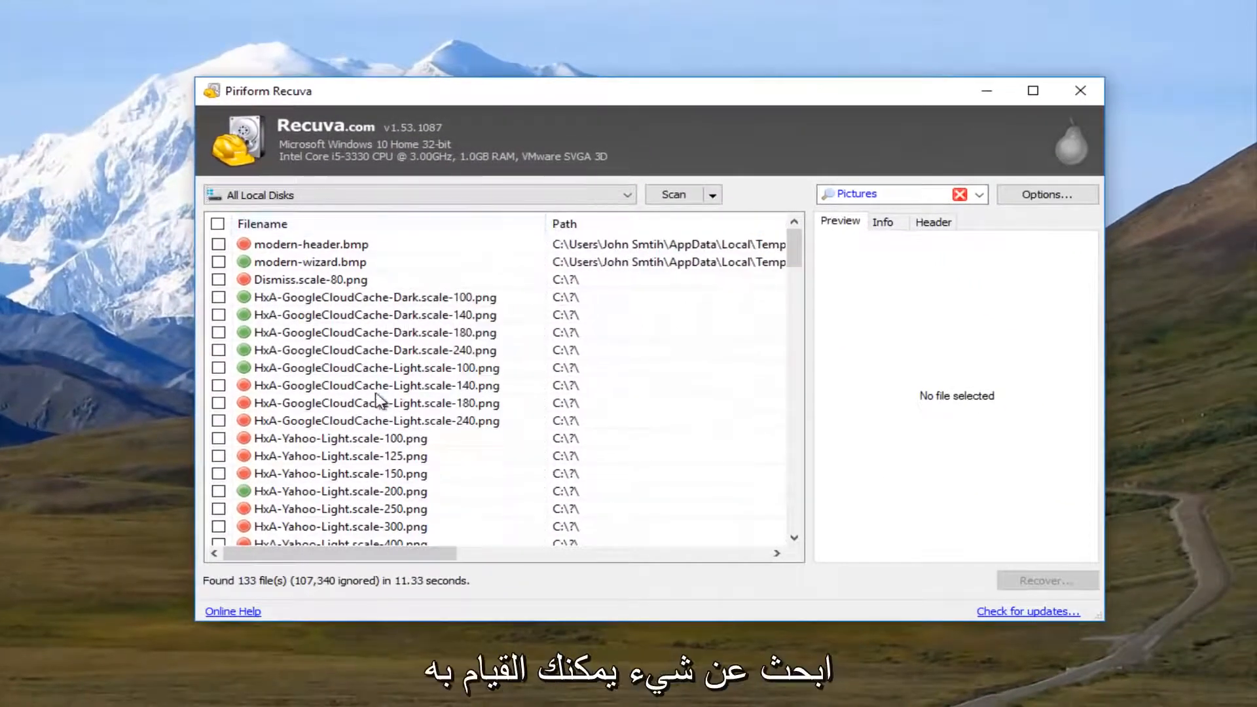
{"action": "scroll", "coordinate": [392, 364], "scroll_direction": "down", "scroll_amount": 10}
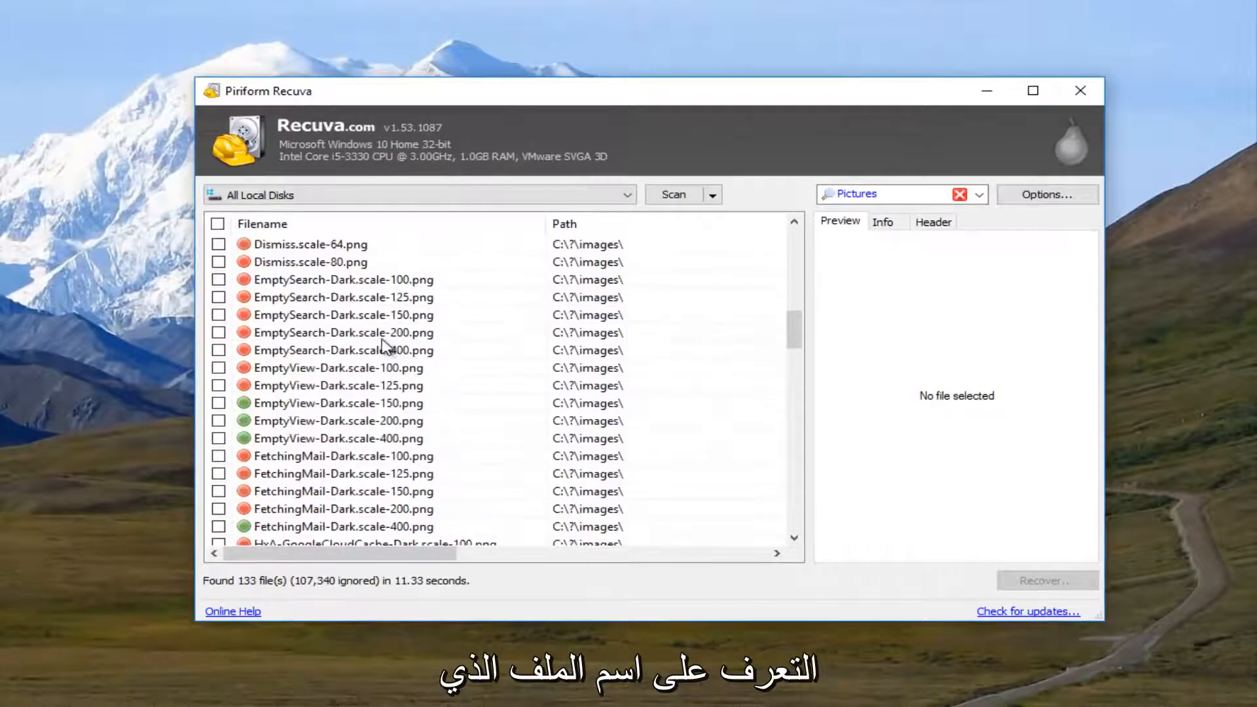
Step: Browse the list of deleted pictures and check whether star-highlight.png has a preview
{"action": "scroll", "coordinate": [383, 344], "scroll_direction": "up", "scroll_amount": 2}
{"action": "scroll", "coordinate": [373, 350], "scroll_direction": "down", "scroll_amount": 7}
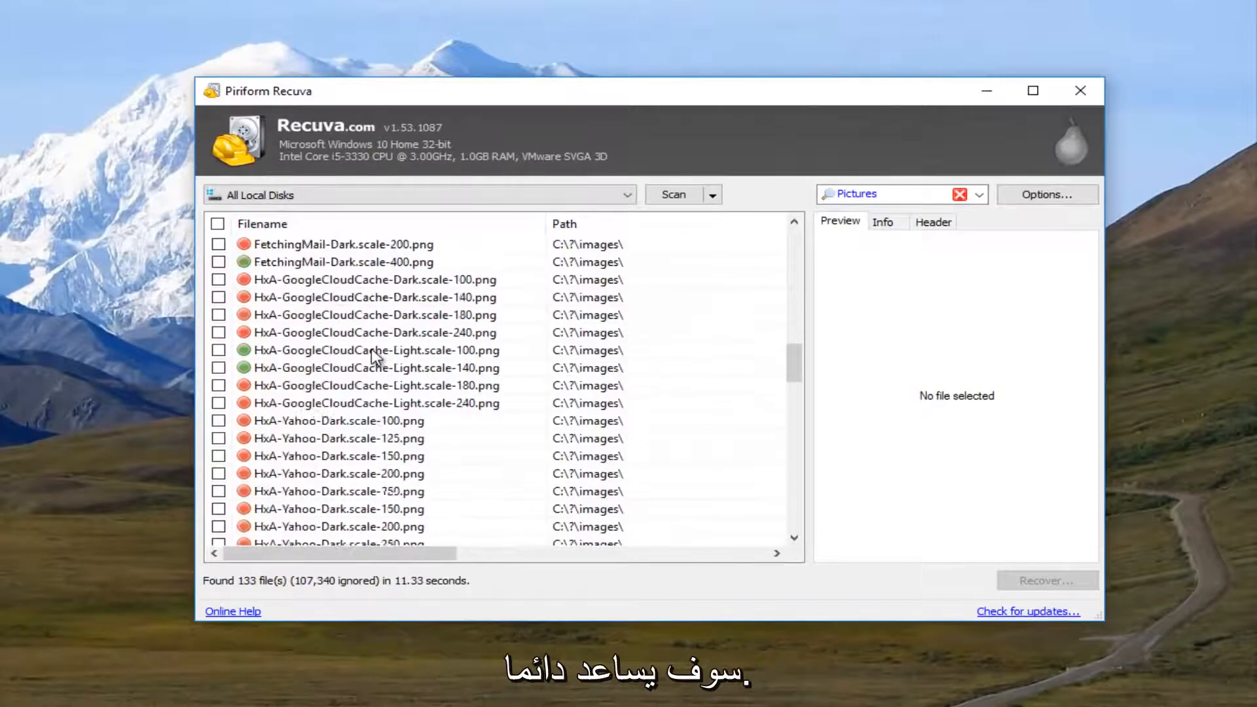
{"action": "scroll", "coordinate": [371, 349], "scroll_direction": "down", "scroll_amount": 10}
{"action": "scroll", "coordinate": [373, 354], "scroll_direction": "up", "scroll_amount": 2}
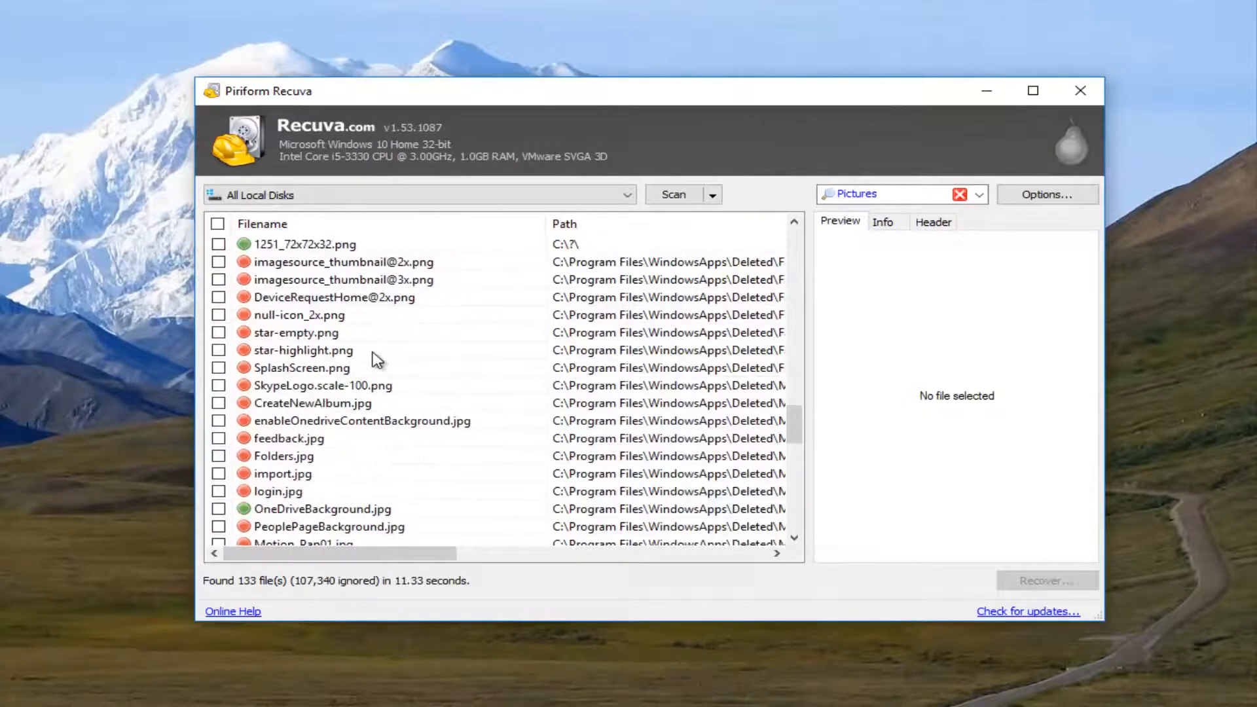
{"action": "left_click", "coordinate": [307, 353]}
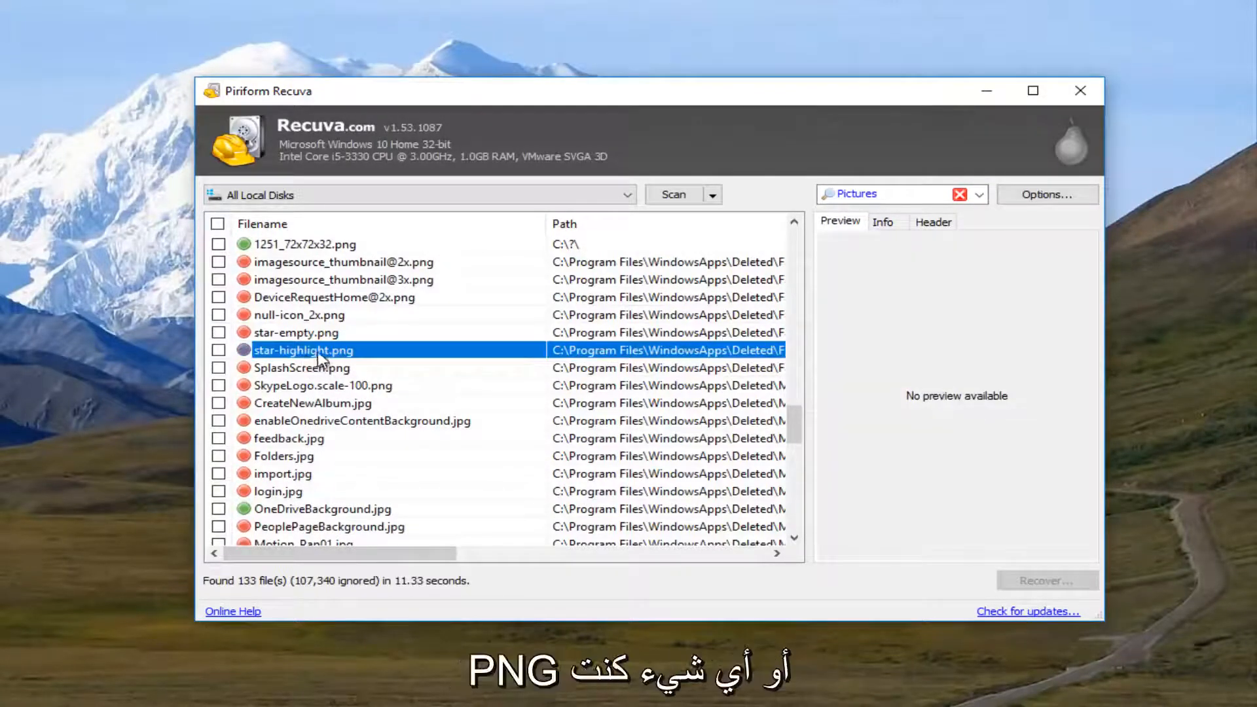
{"action": "scroll", "coordinate": [307, 360], "scroll_direction": "down", "scroll_amount": 3}
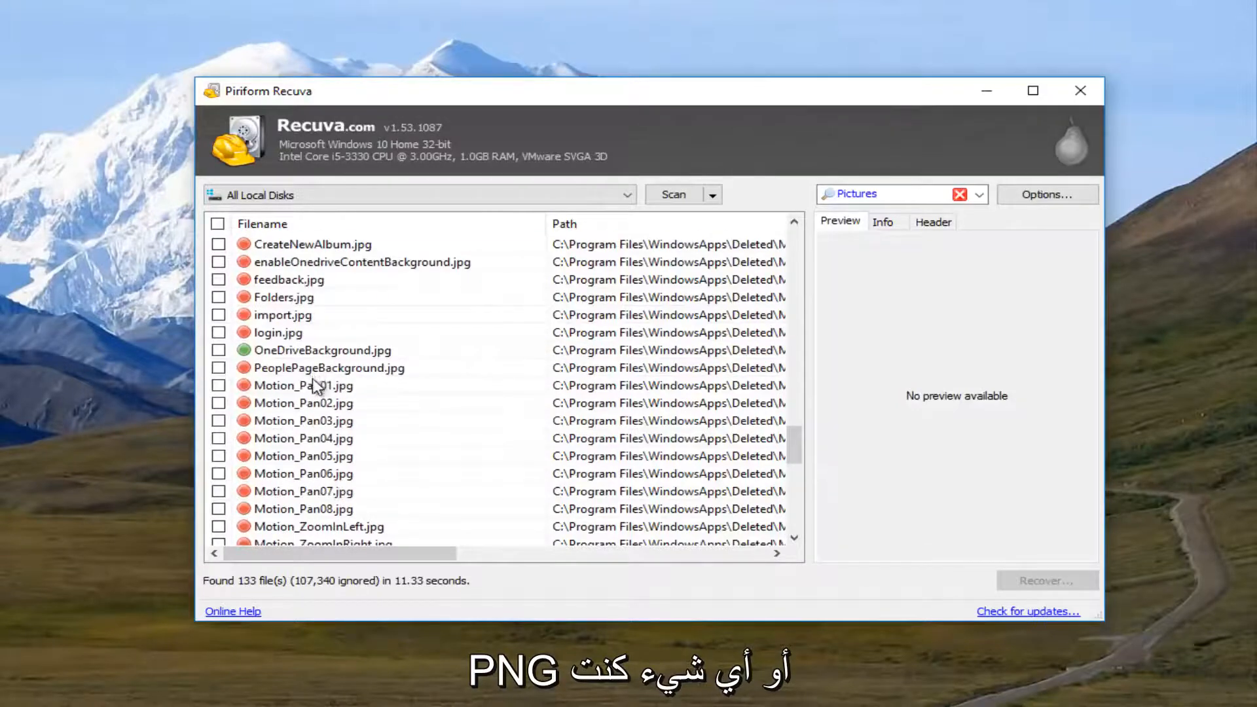
{"action": "scroll", "coordinate": [315, 393], "scroll_direction": "up", "scroll_amount": 20}
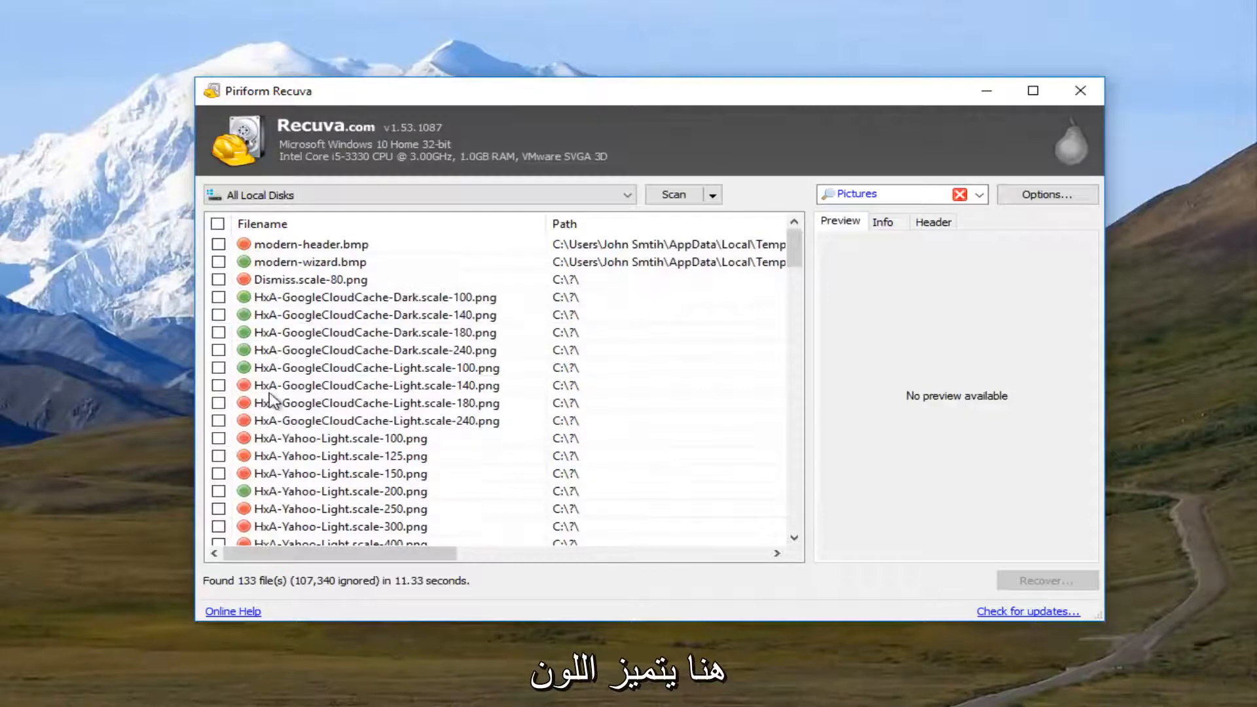
Step: Compare the previews of green- and red-marked files, including HxA-GoogleCloudCache-Dark.scale-140.png, HxA-GoogleCloudCache-Dark.scale-100.png and Dismiss.scale-80.png
{"action": "left_click", "coordinate": [292, 351]}
{"action": "left_click", "coordinate": [264, 317]}
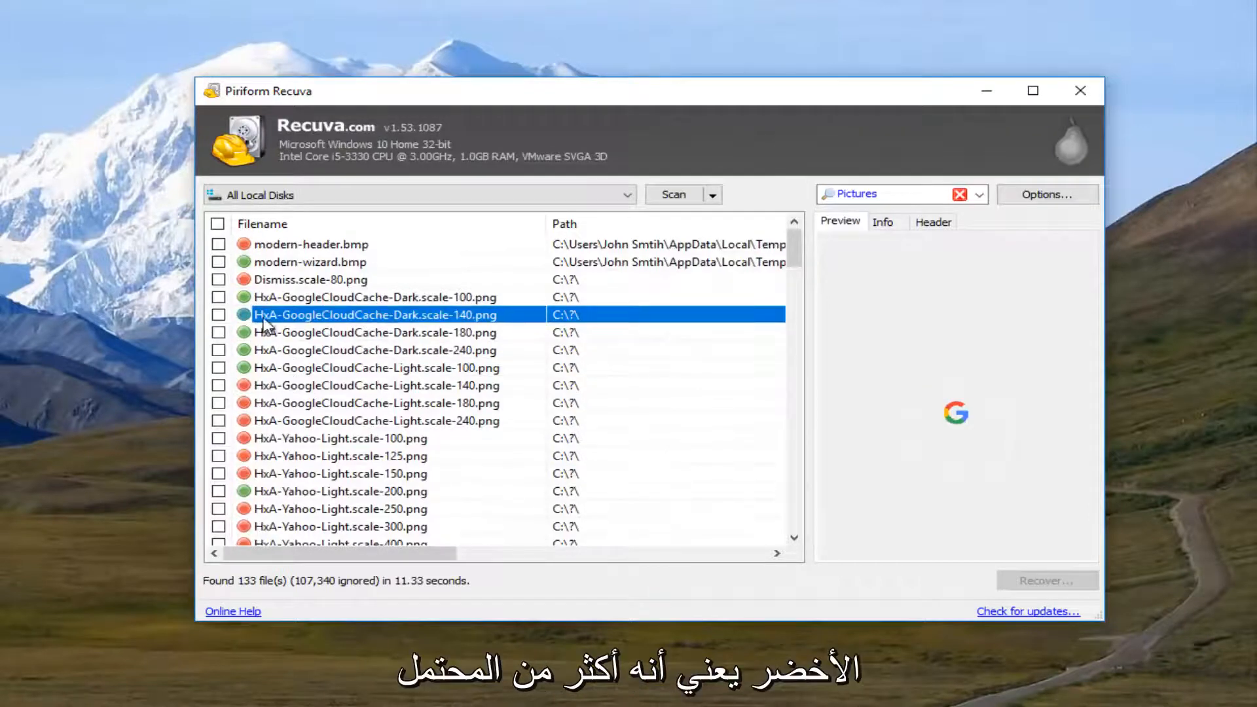
{"action": "left_click", "coordinate": [287, 300]}
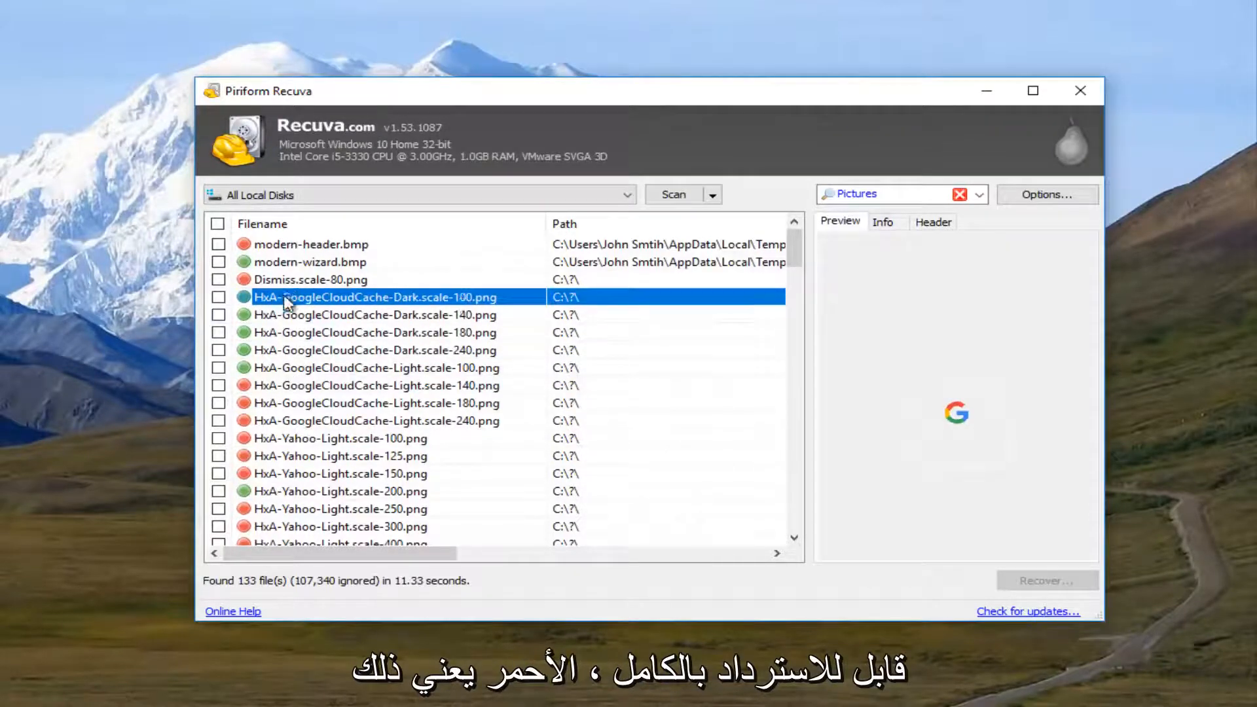
{"action": "left_click", "coordinate": [288, 283]}
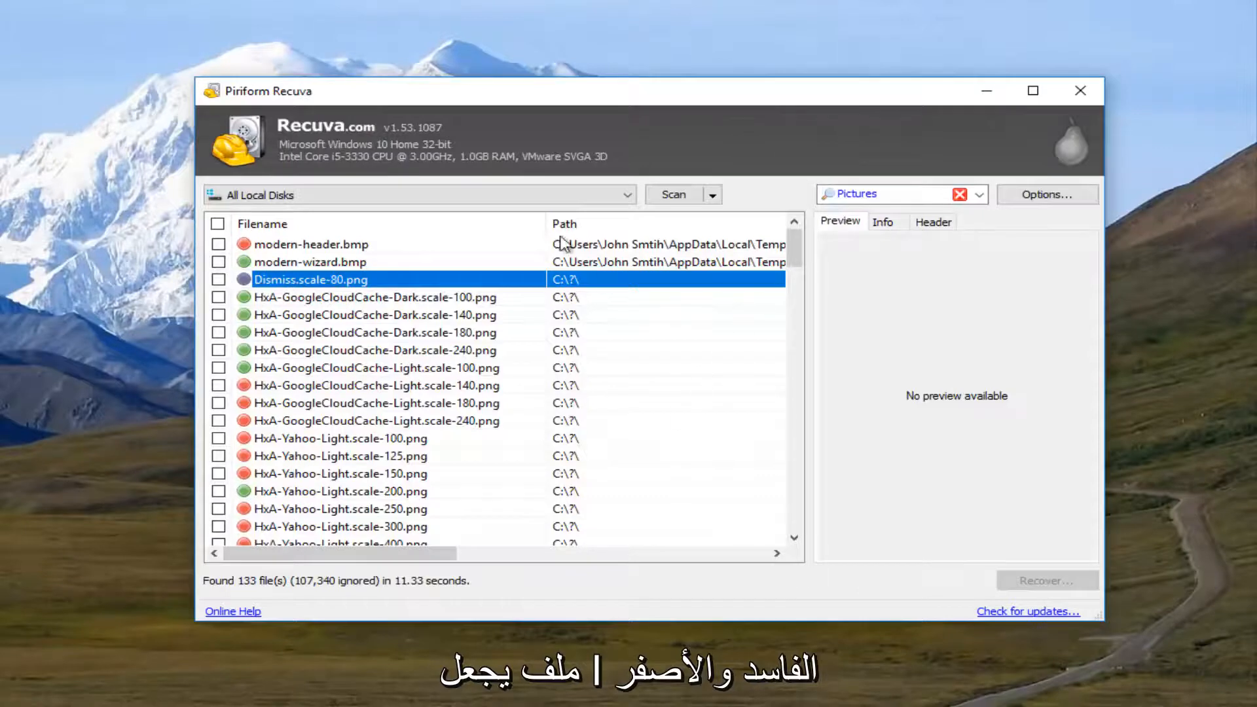
Step: Compare the previews of the orange-marked HxA-GoogleCloudCache-Dark.scale-240.png and the green-marked HxA-GoogleCloudCache-Dark.scale-140.png in the contrast-white folder
{"action": "scroll", "coordinate": [380, 367], "scroll_direction": "down", "scroll_amount": 6}
{"action": "scroll", "coordinate": [380, 367], "scroll_direction": "down", "scroll_amount": 1}
{"action": "scroll", "coordinate": [378, 366], "scroll_direction": "up", "scroll_amount": 2}
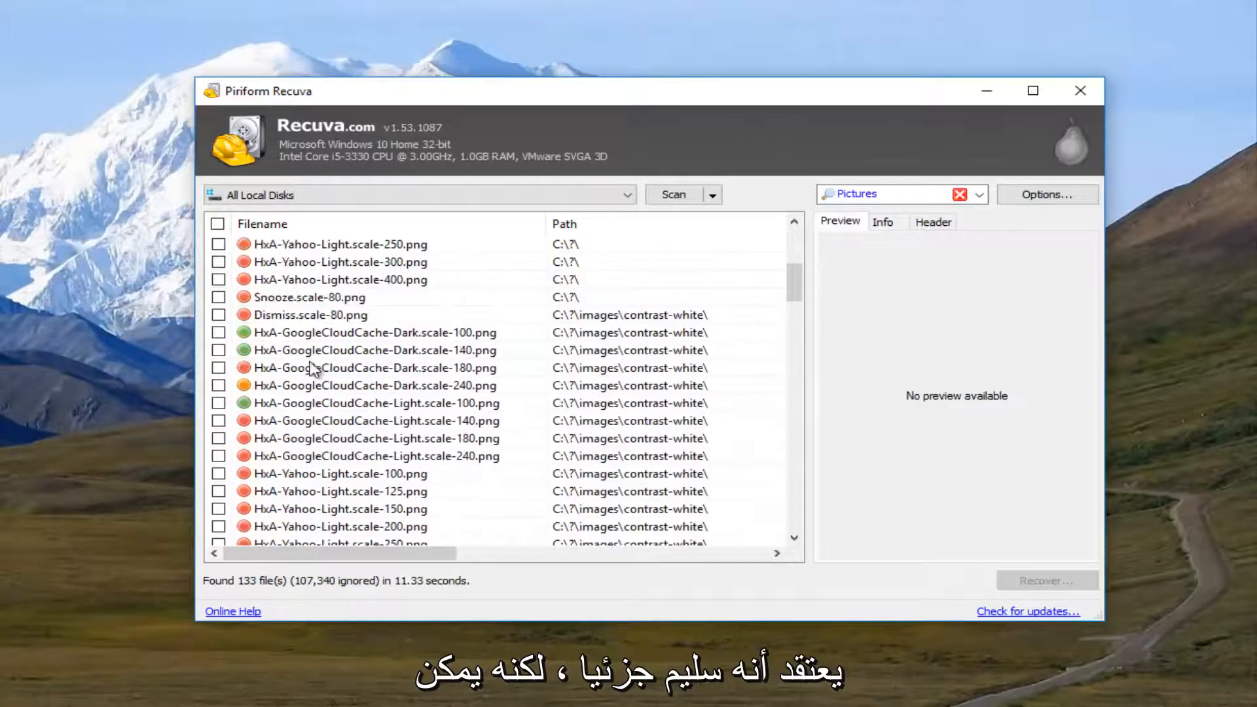
{"action": "left_click", "coordinate": [307, 388]}
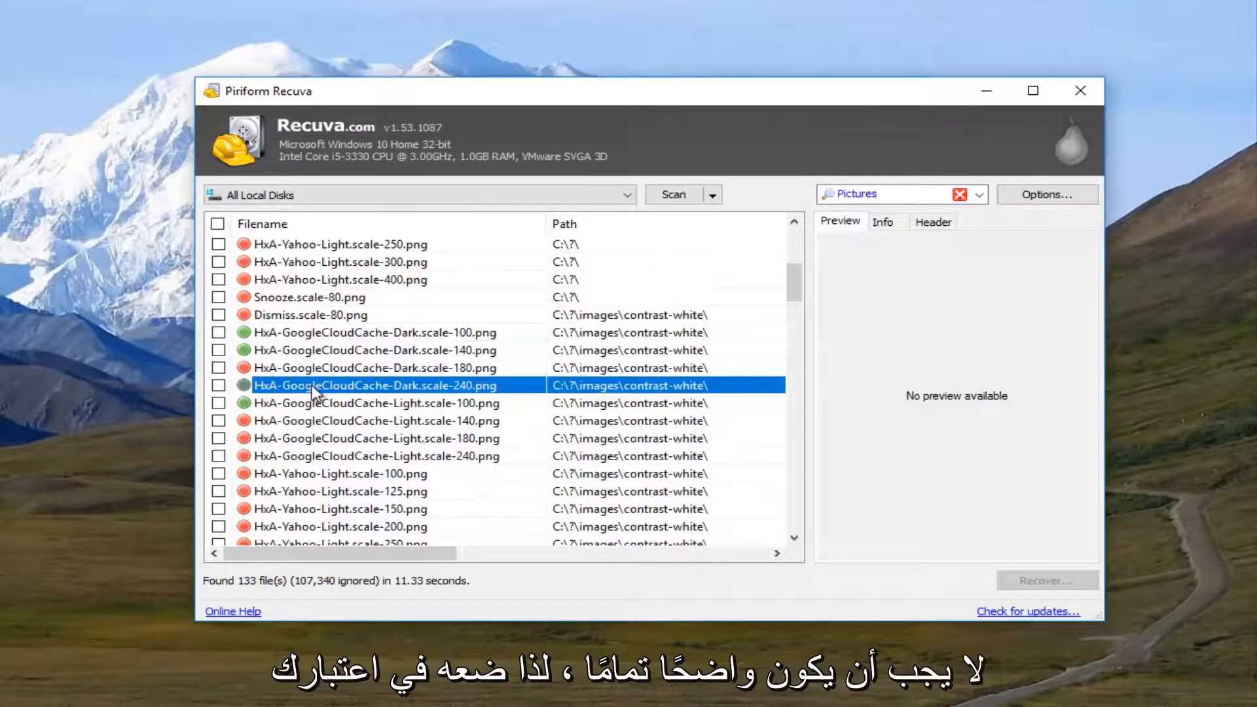
{"action": "left_click", "coordinate": [278, 353]}
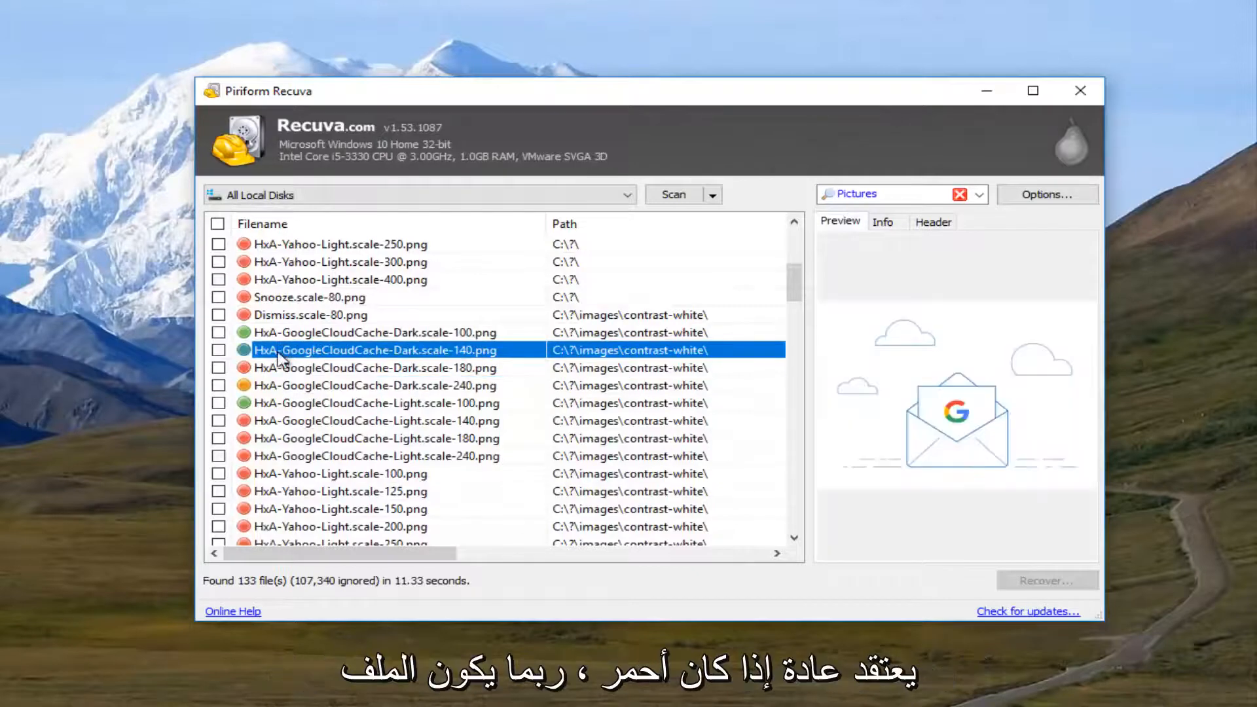
{"action": "scroll", "coordinate": [287, 363], "scroll_direction": "up", "scroll_amount": 2}
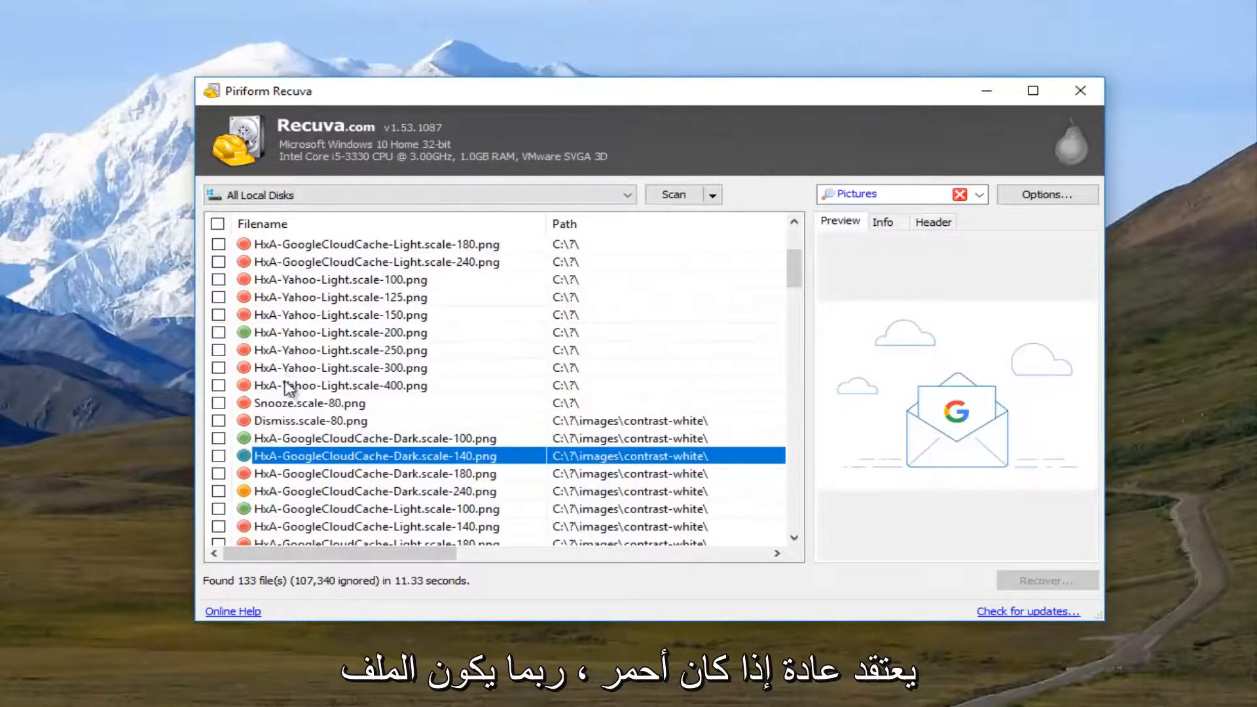
Step: Mark the green-rated file HxA-Yahoo-Light.scale-200.png for recovery
{"action": "left_click", "coordinate": [298, 351]}
{"action": "left_click", "coordinate": [296, 333]}
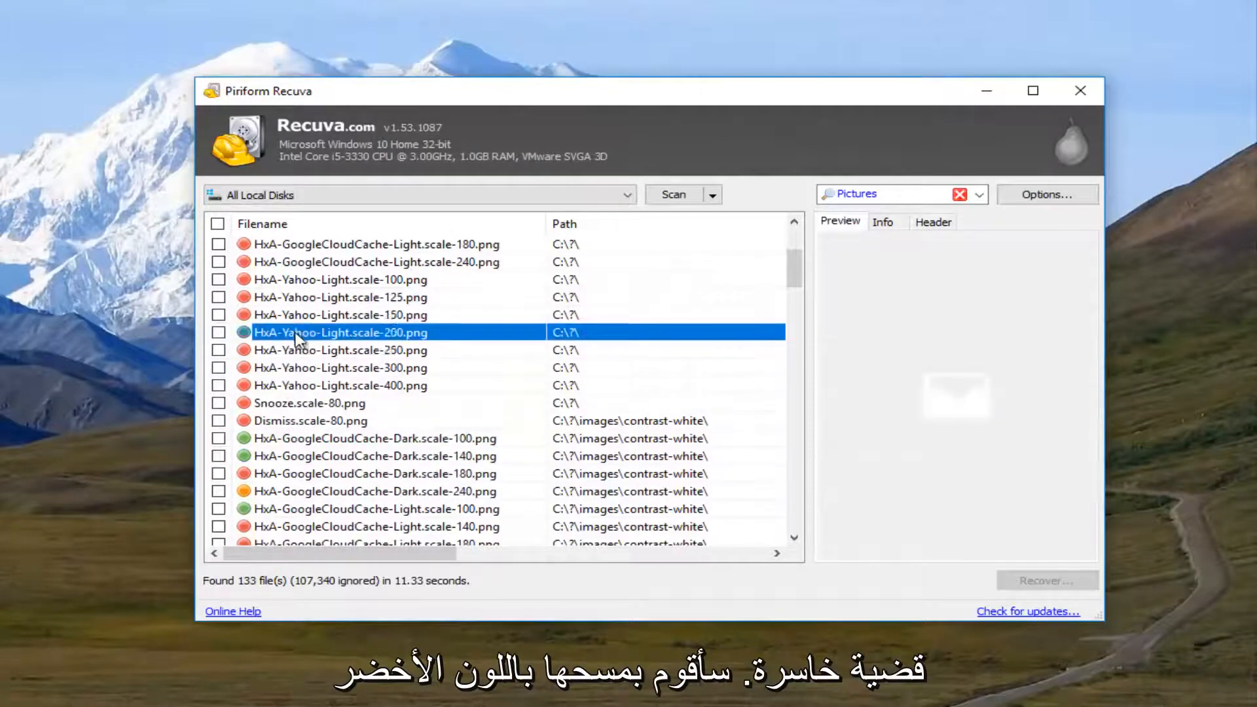
{"action": "right_click", "coordinate": [296, 336]}
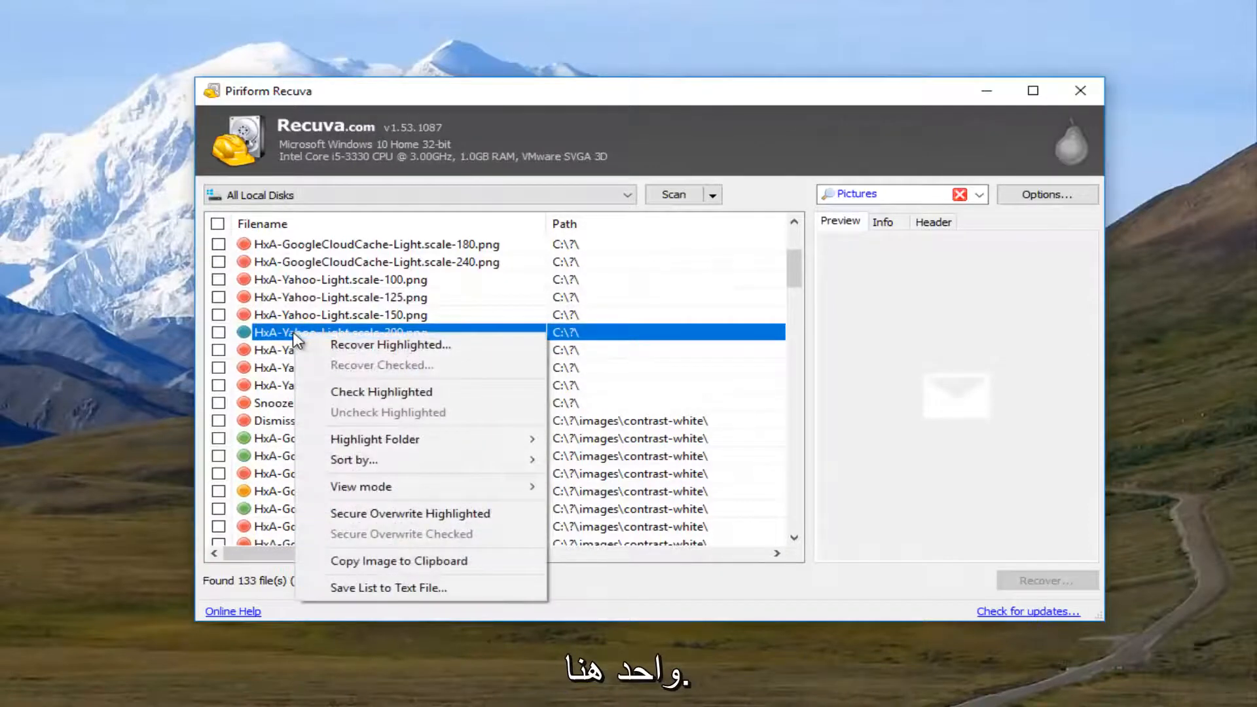
{"action": "left_click", "coordinate": [272, 332]}
{"action": "left_click", "coordinate": [219, 332]}
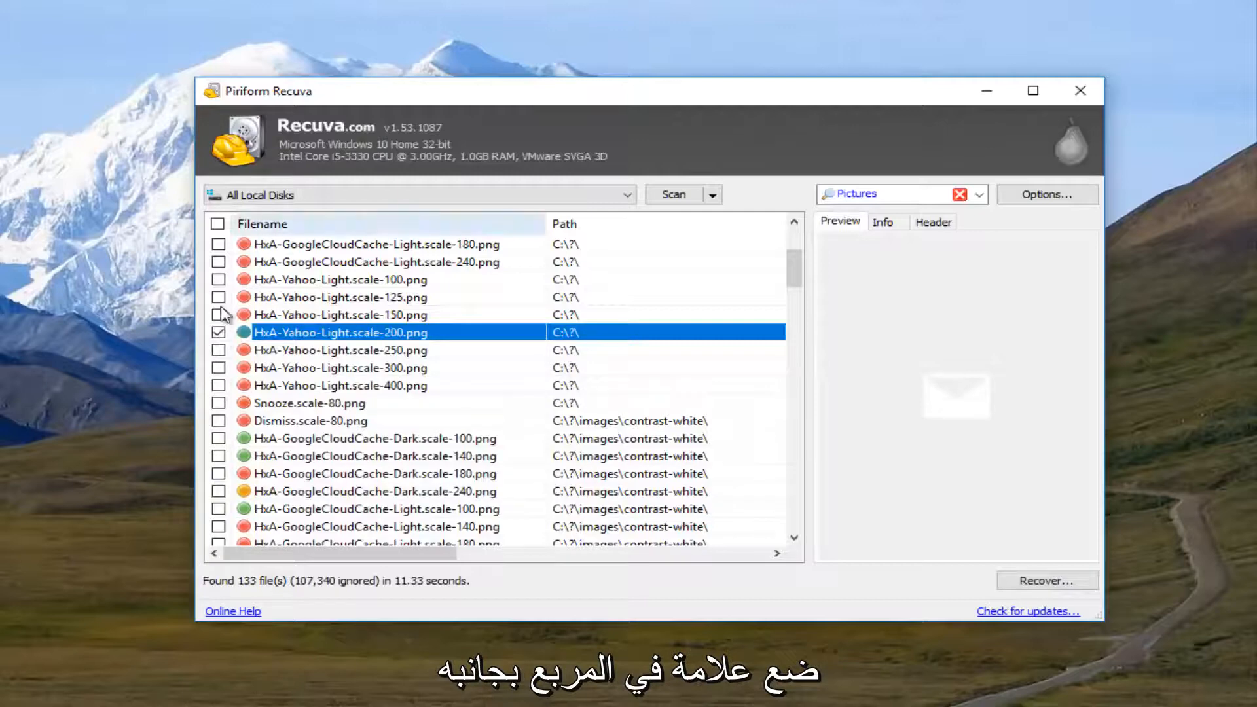
Step: Recover the marked picture to the Desktop, accept restoring to the same drive, and dismiss the completion report
{"action": "left_click", "coordinate": [1036, 582]}
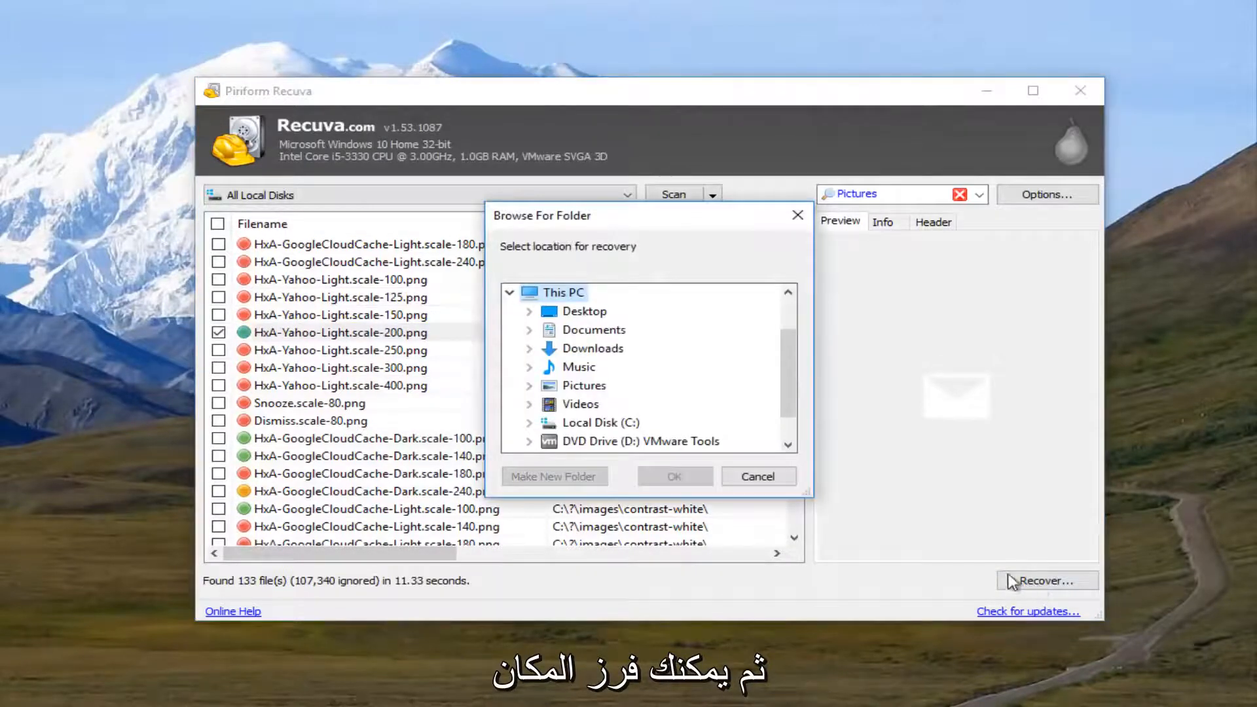
{"action": "left_click", "coordinate": [573, 316]}
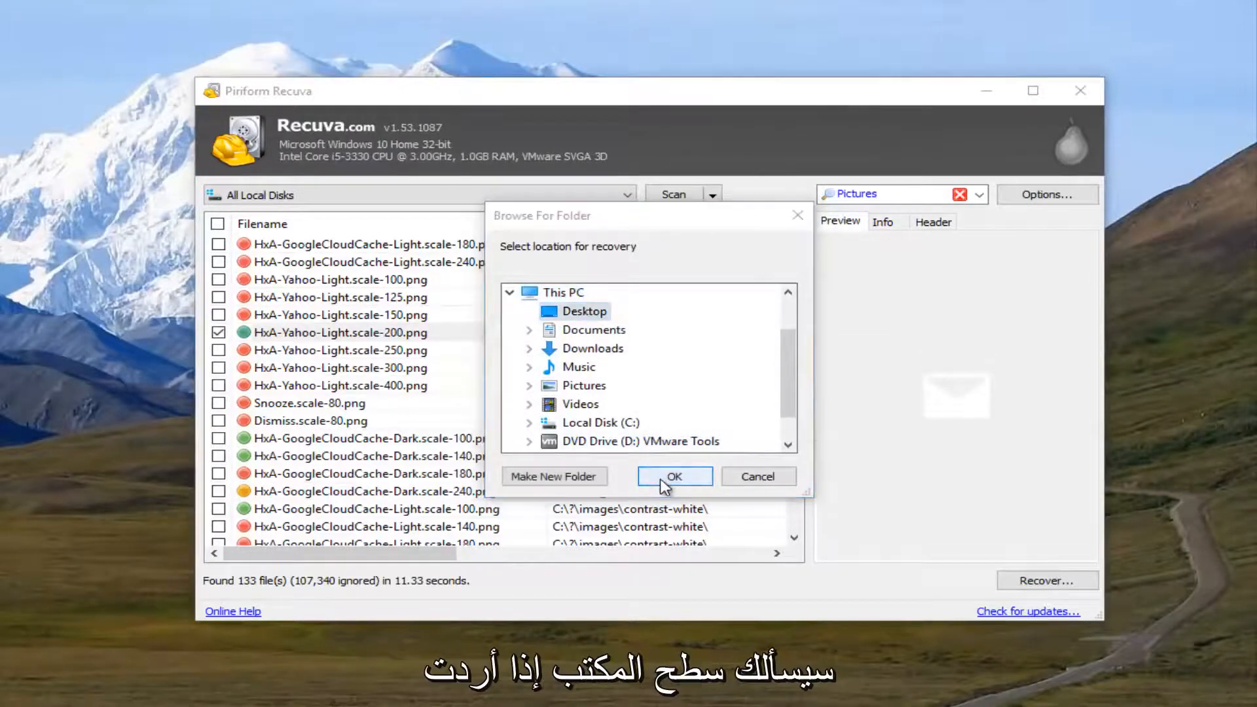
{"action": "left_click", "coordinate": [660, 478]}
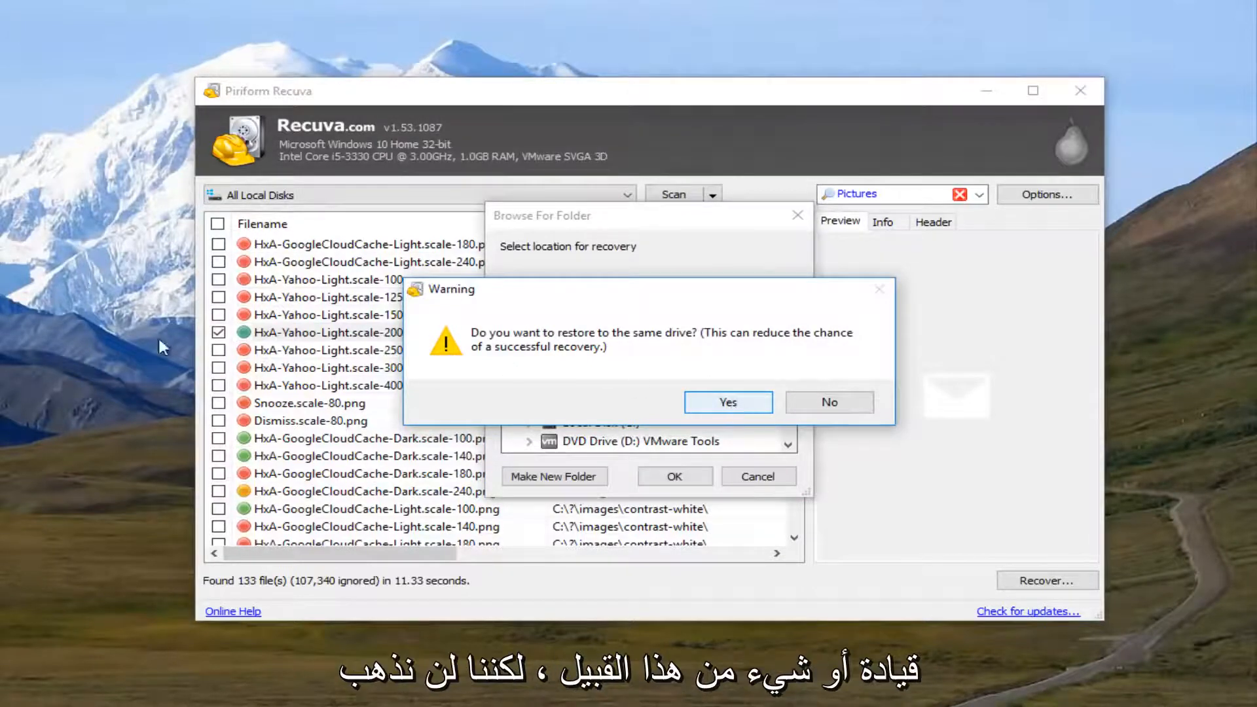
{"action": "left_click", "coordinate": [727, 403]}
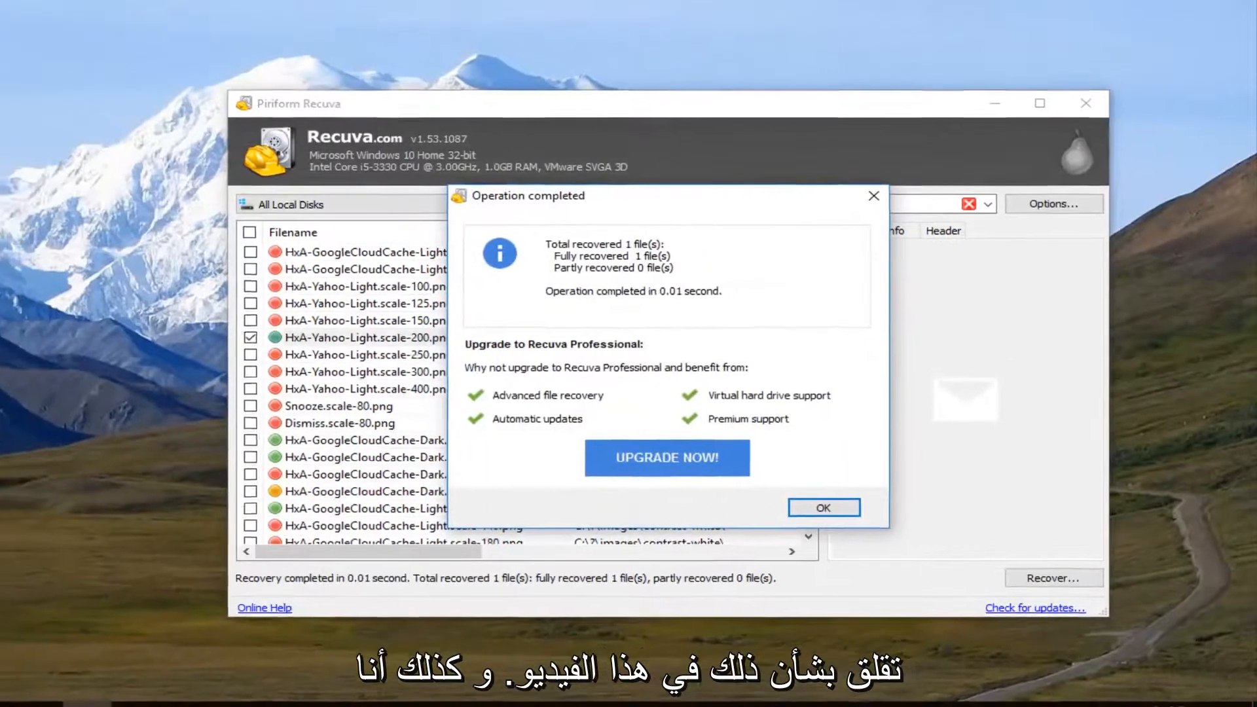
{"action": "left_click", "coordinate": [821, 508]}
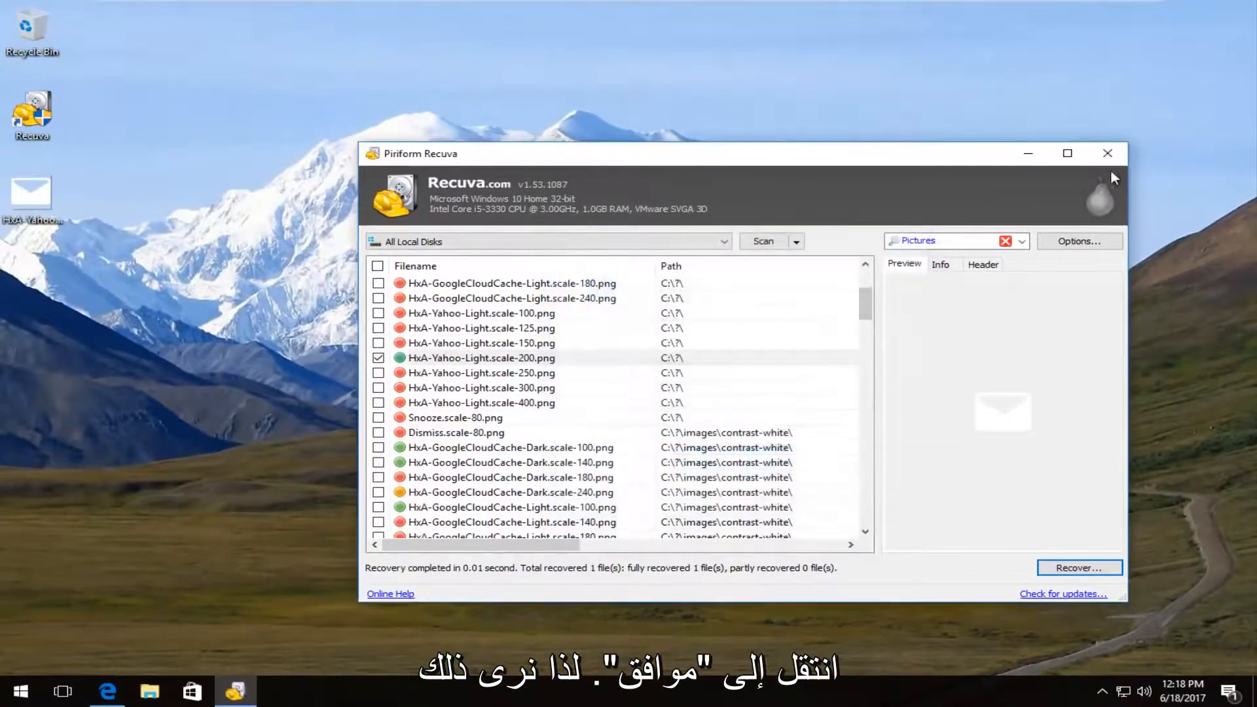
Step: Check the recovered HxA-Yahoo picture in Photos, close it, and delete the file from the desktop
{"action": "double_click", "coordinate": [27, 191]}
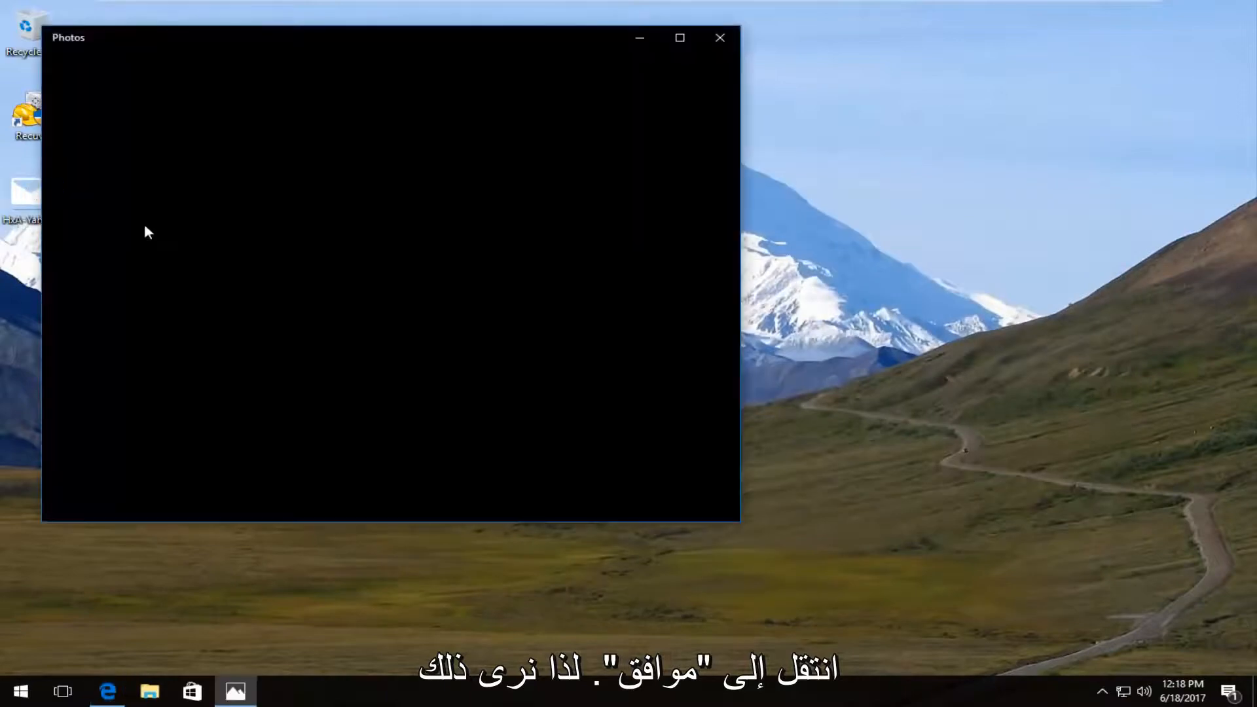
{"action": "left_click_drag", "start_coordinate": [234, 34], "coordinate": [485, 66]}
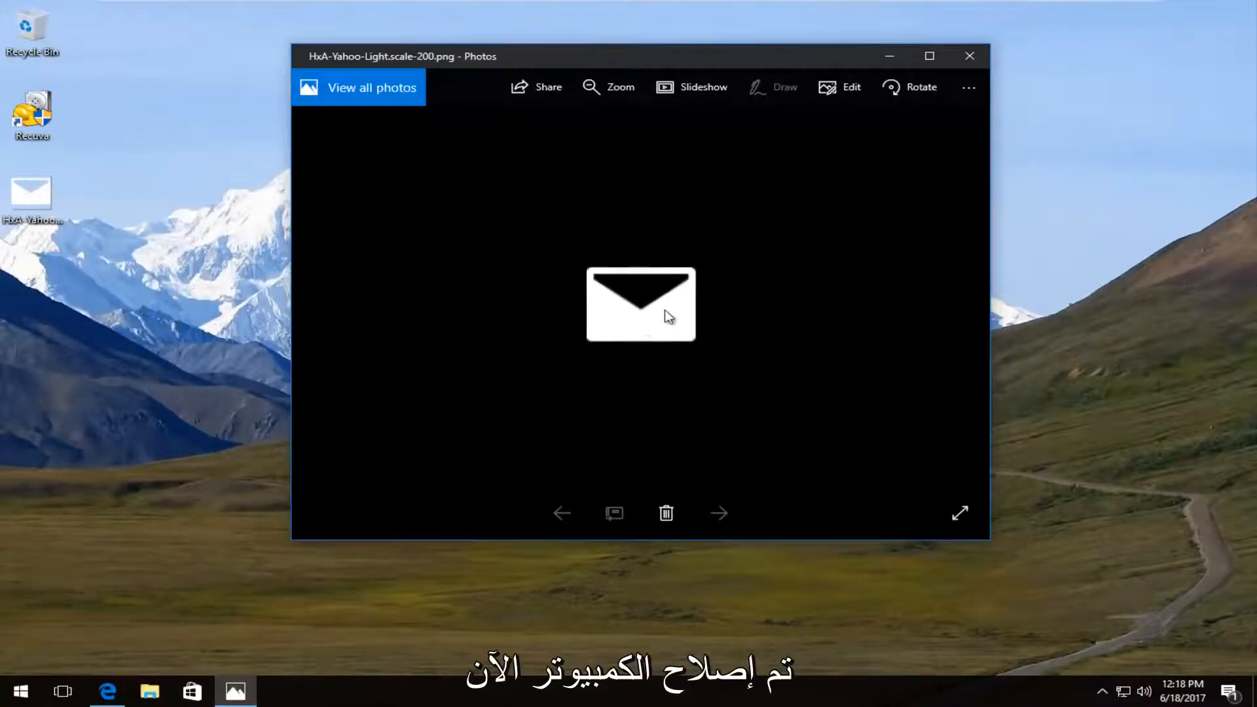
{"action": "left_click", "coordinate": [963, 57]}
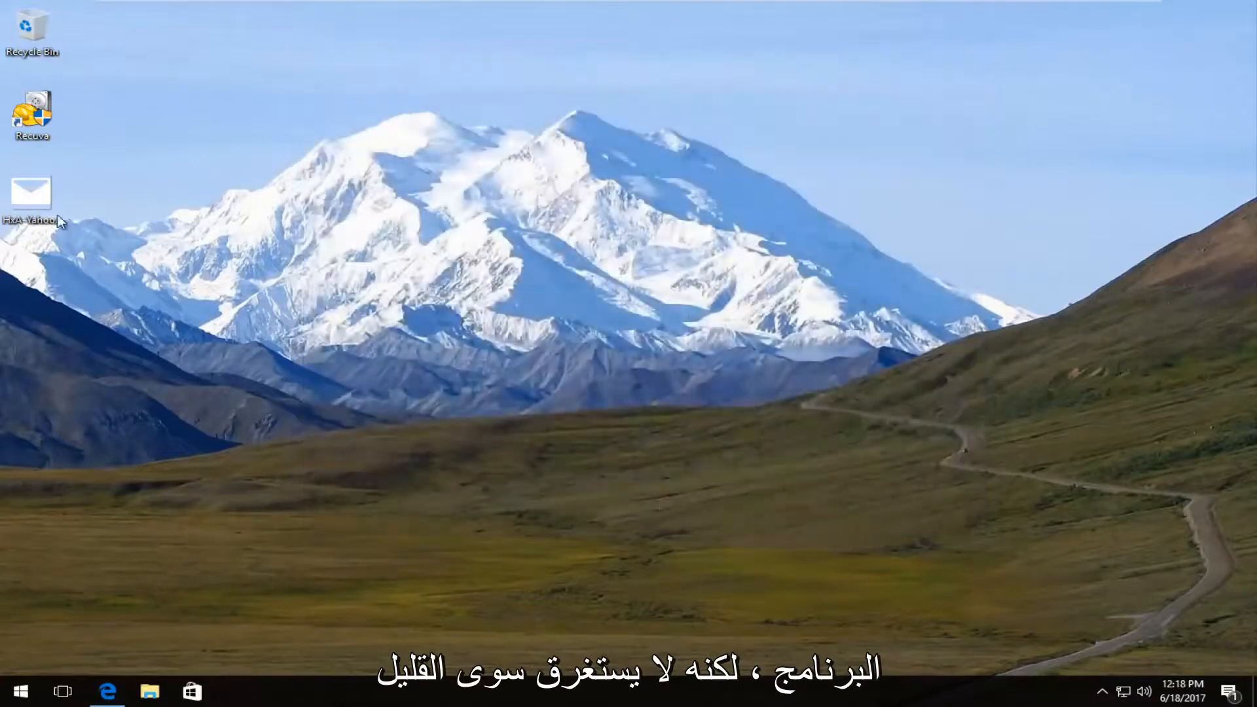
{"action": "left_click", "coordinate": [14, 194]}
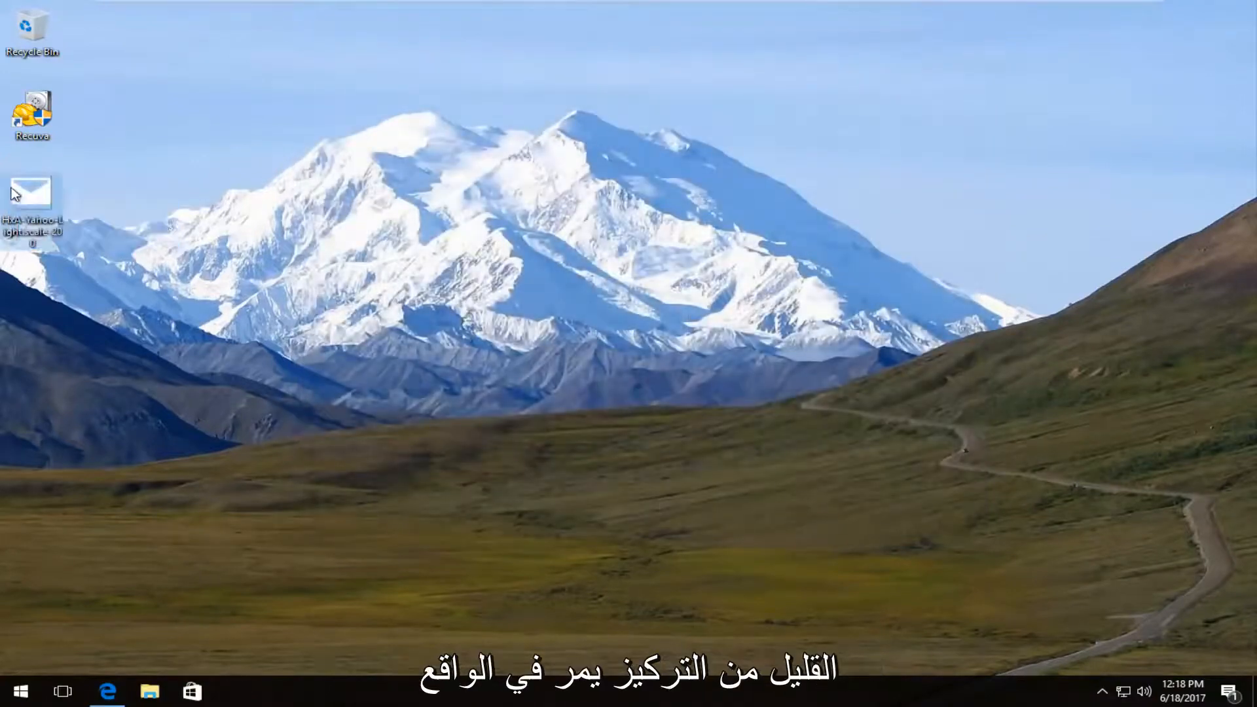
{"action": "key", "text": "Delete"}
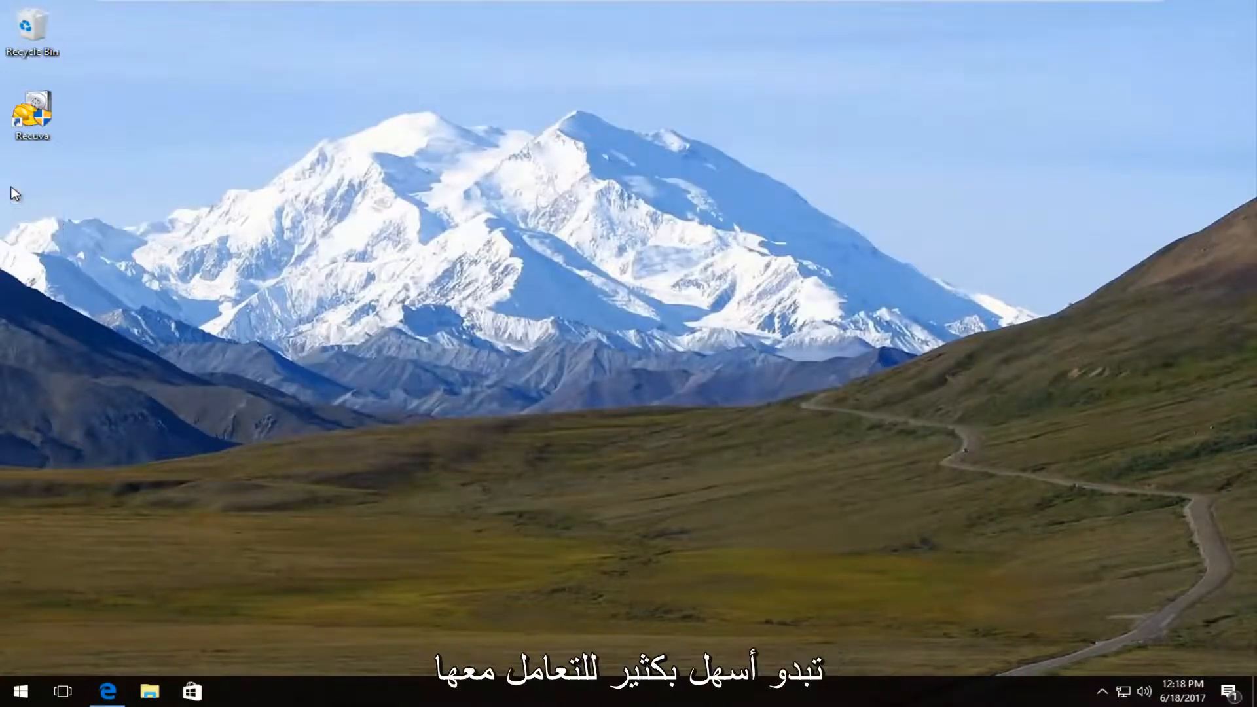
Step: Relaunch Recuva from the desktop, allowing it to make changes to the device
{"action": "double_click", "coordinate": [28, 116]}
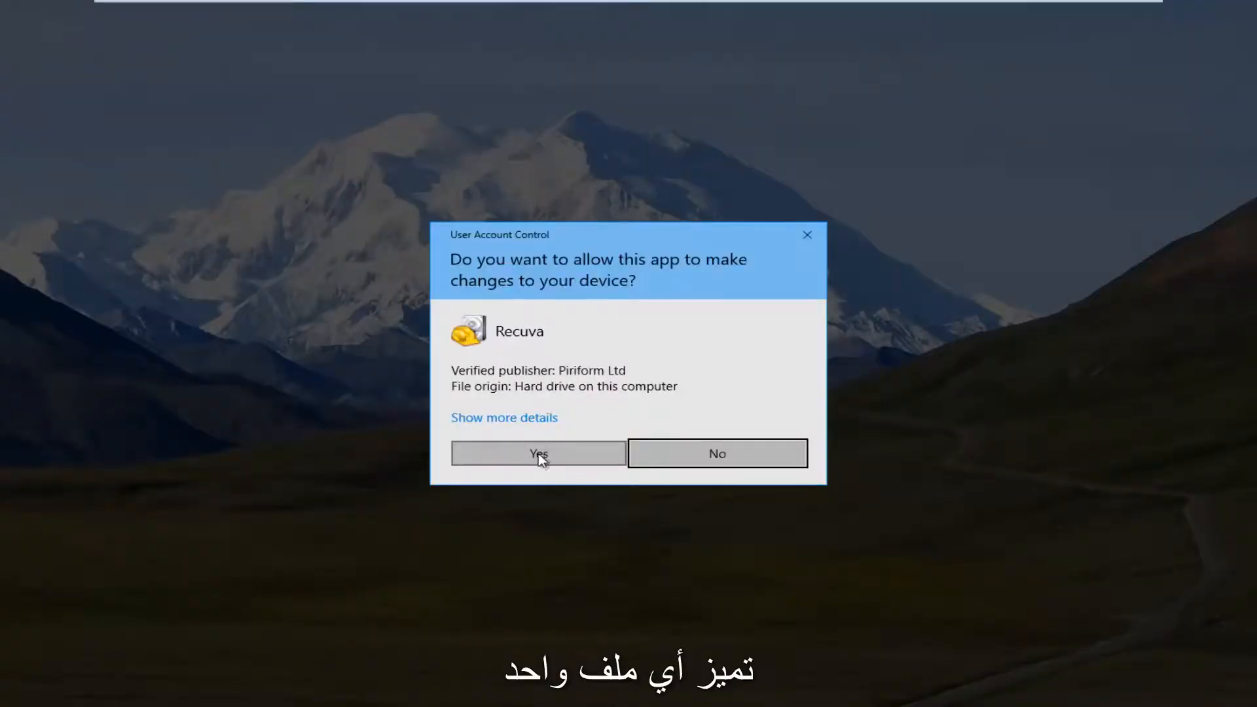
{"action": "left_click", "coordinate": [527, 452]}
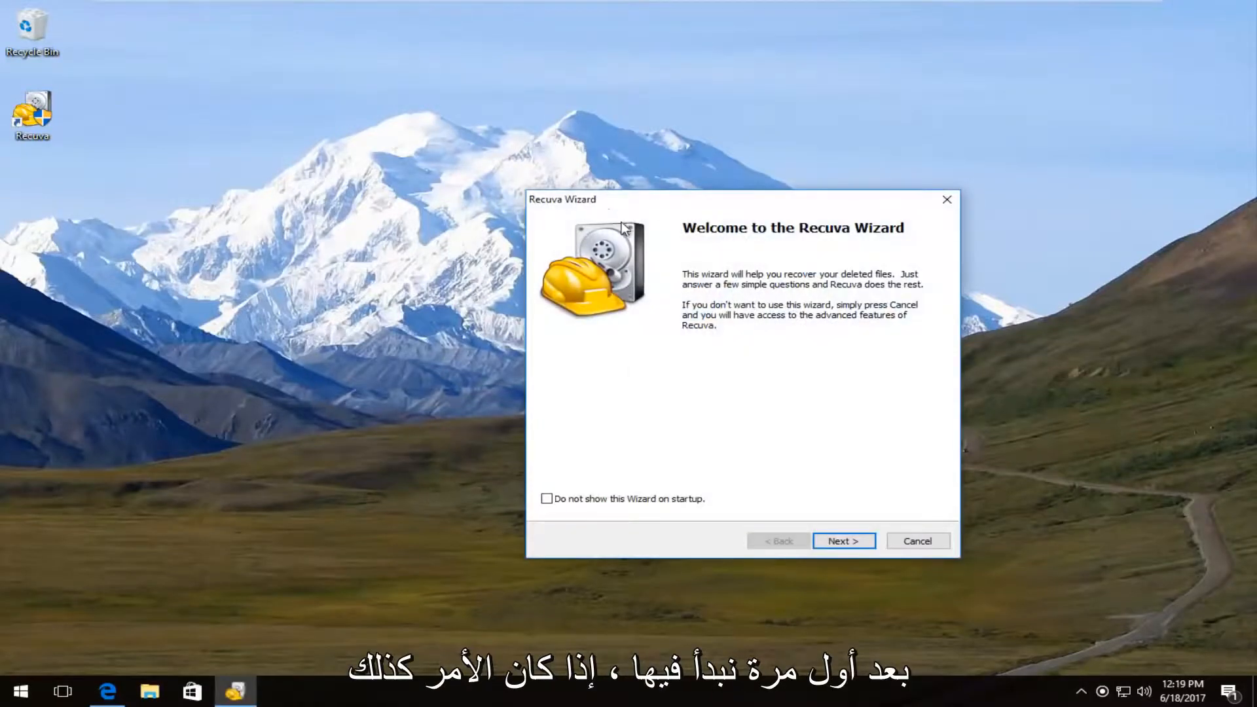
{"action": "left_click_drag", "start_coordinate": [610, 205], "coordinate": [433, 136]}
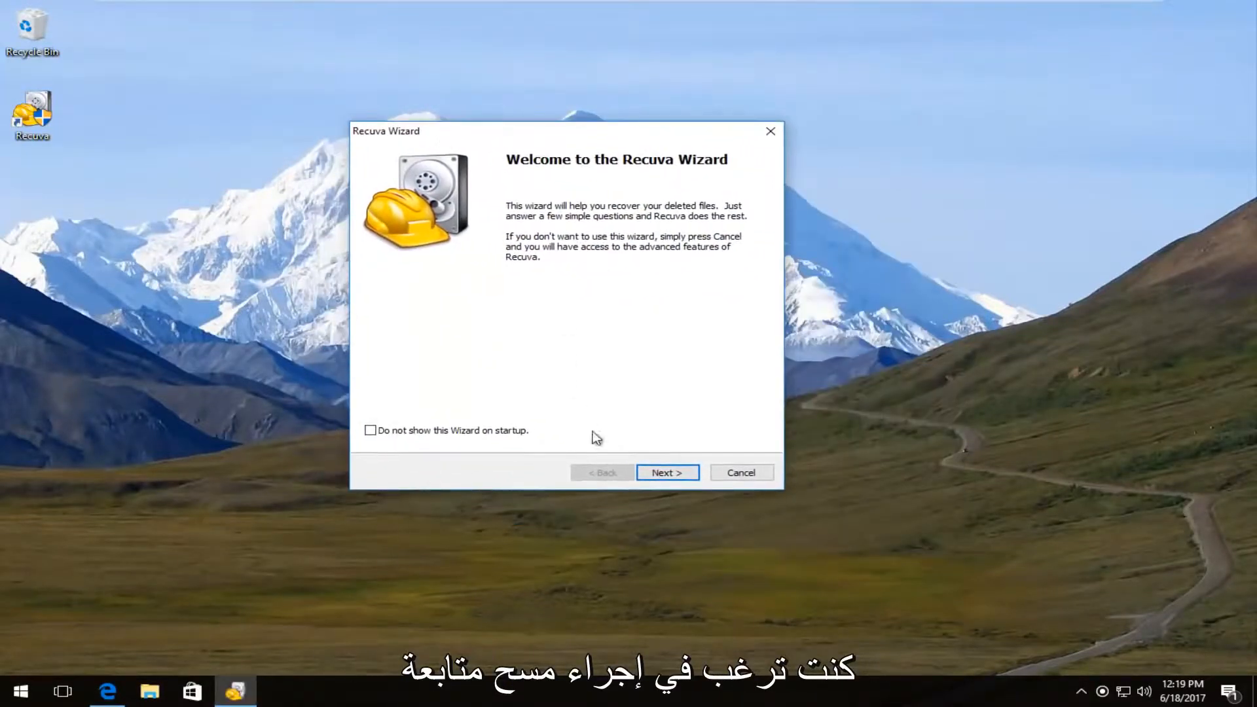
Step: Start a wizard scan for deleted Documents with the location set to "I'm not sure" and Deep Scan enabled
{"action": "left_click", "coordinate": [654, 478]}
{"action": "left_click", "coordinate": [400, 287]}
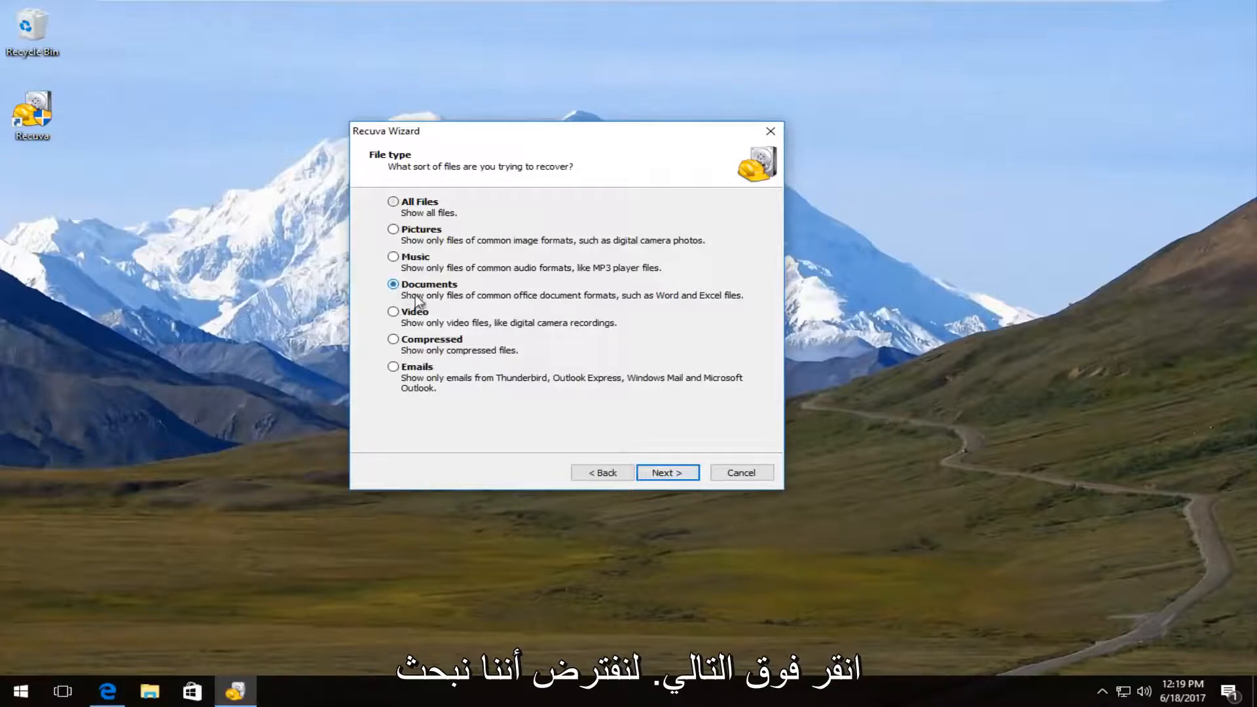
{"action": "left_click", "coordinate": [670, 473]}
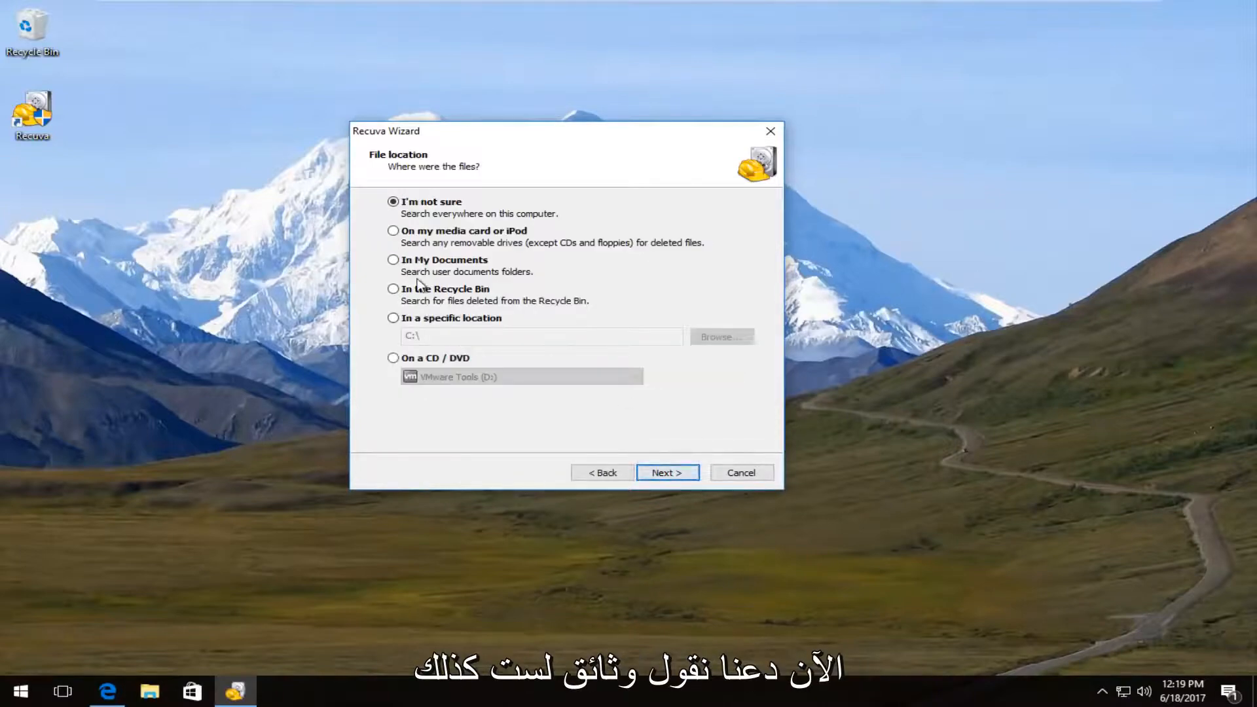
{"action": "left_click", "coordinate": [662, 475]}
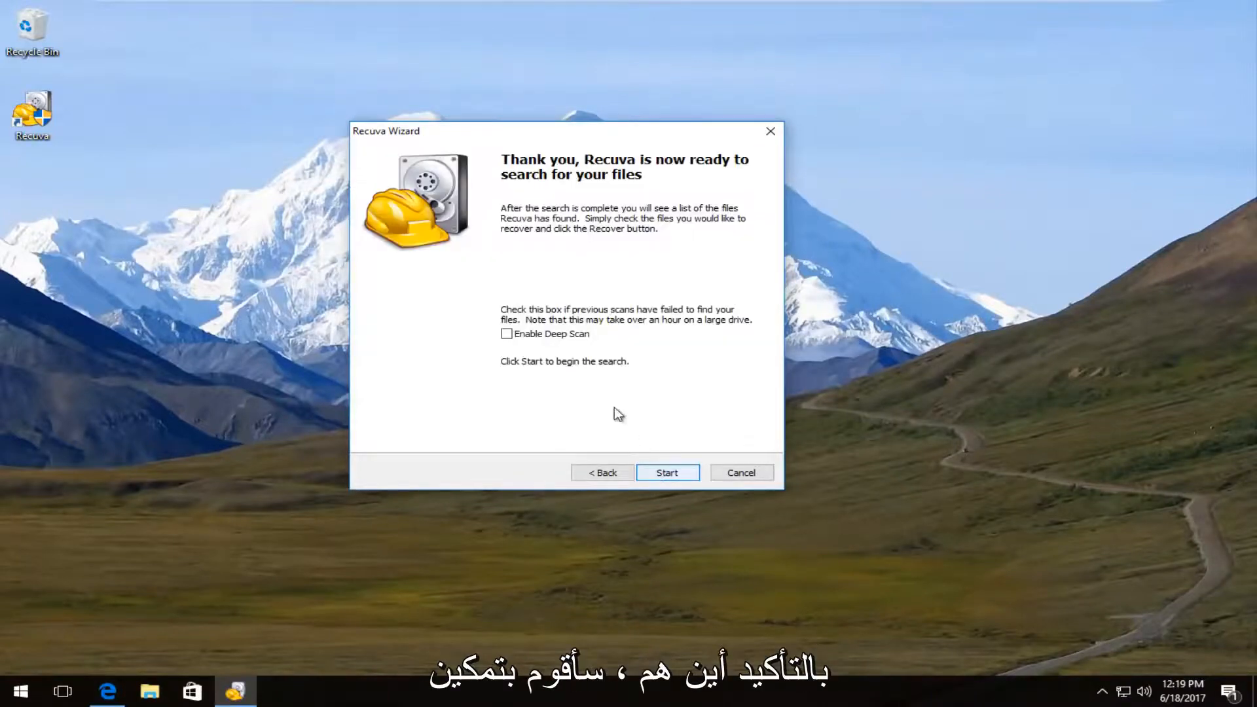
{"action": "left_click", "coordinate": [514, 334]}
{"action": "left_click", "coordinate": [679, 477]}
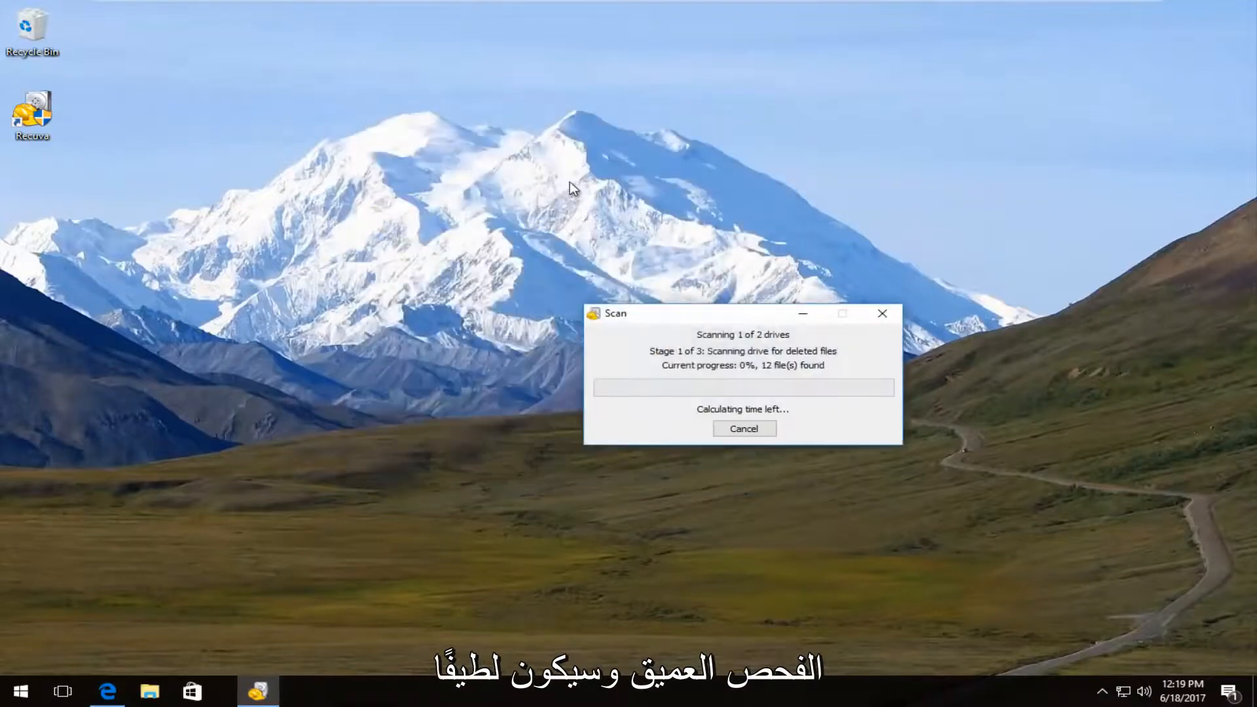
Step: Cancel the running deep scan and move the results window nearer the middle of the desktop
{"action": "left_click_drag", "start_coordinate": [689, 309], "coordinate": [541, 237]}
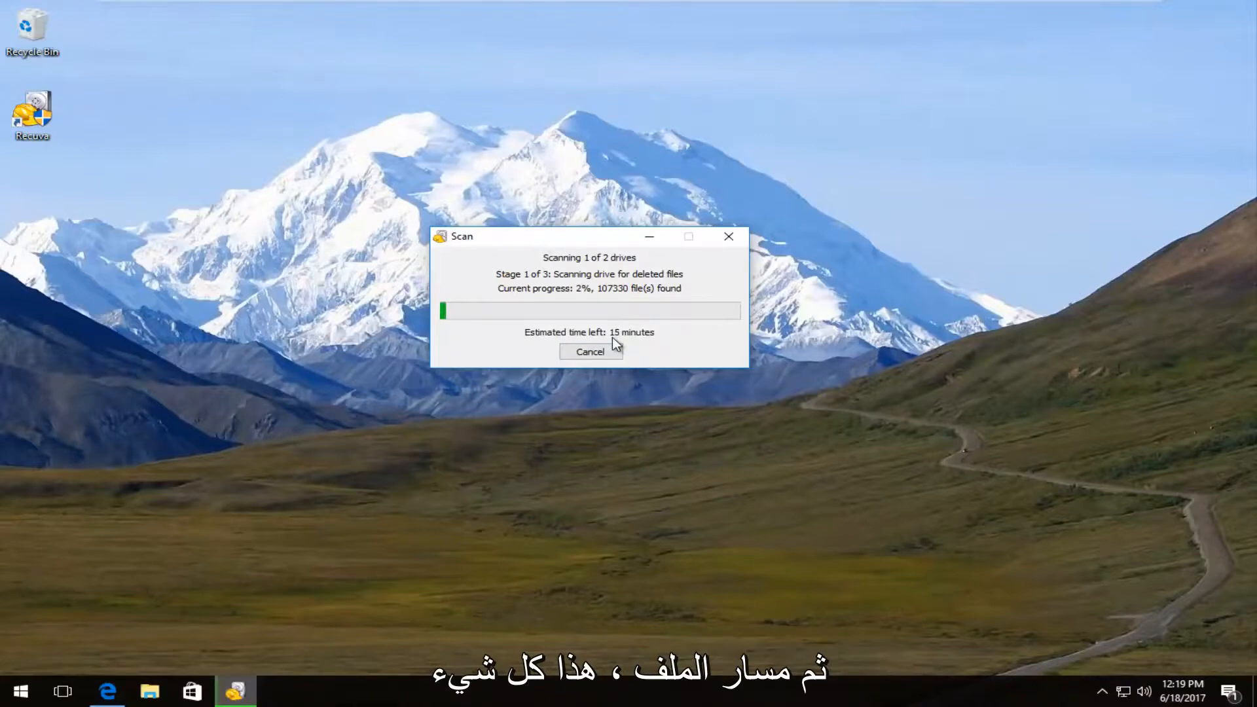
{"action": "left_click", "coordinate": [571, 354]}
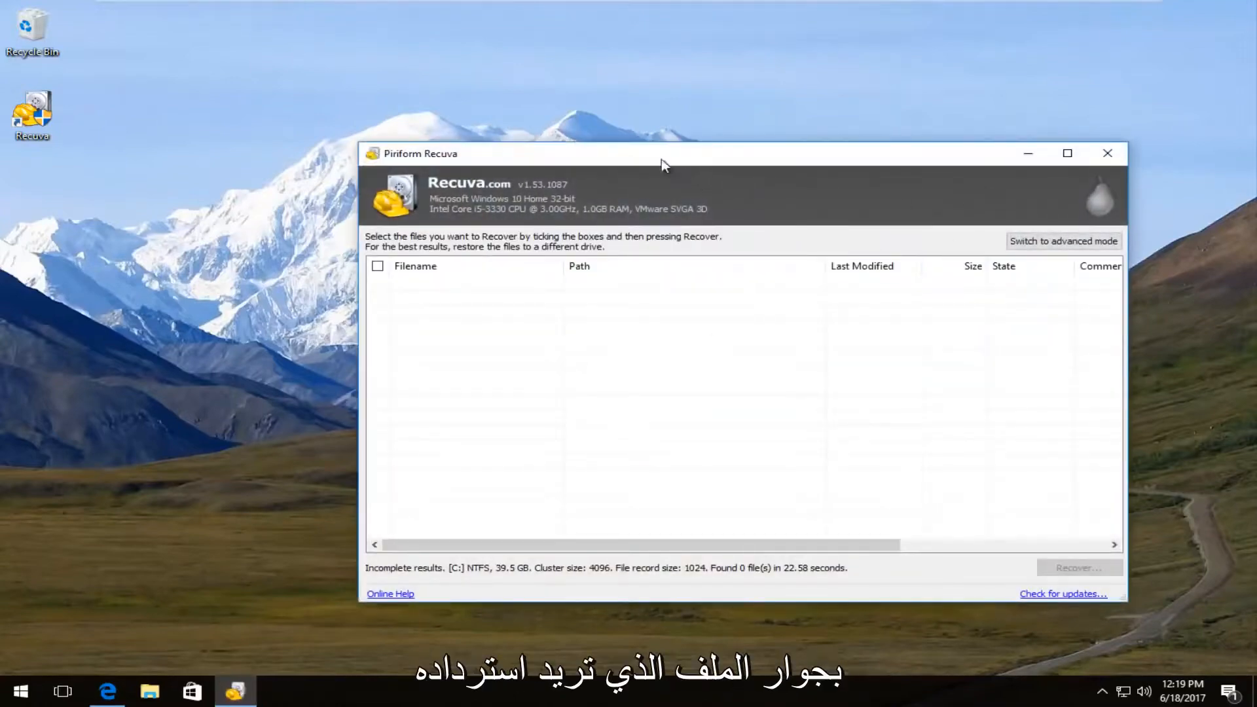
{"action": "left_click_drag", "start_coordinate": [663, 160], "coordinate": [611, 116]}
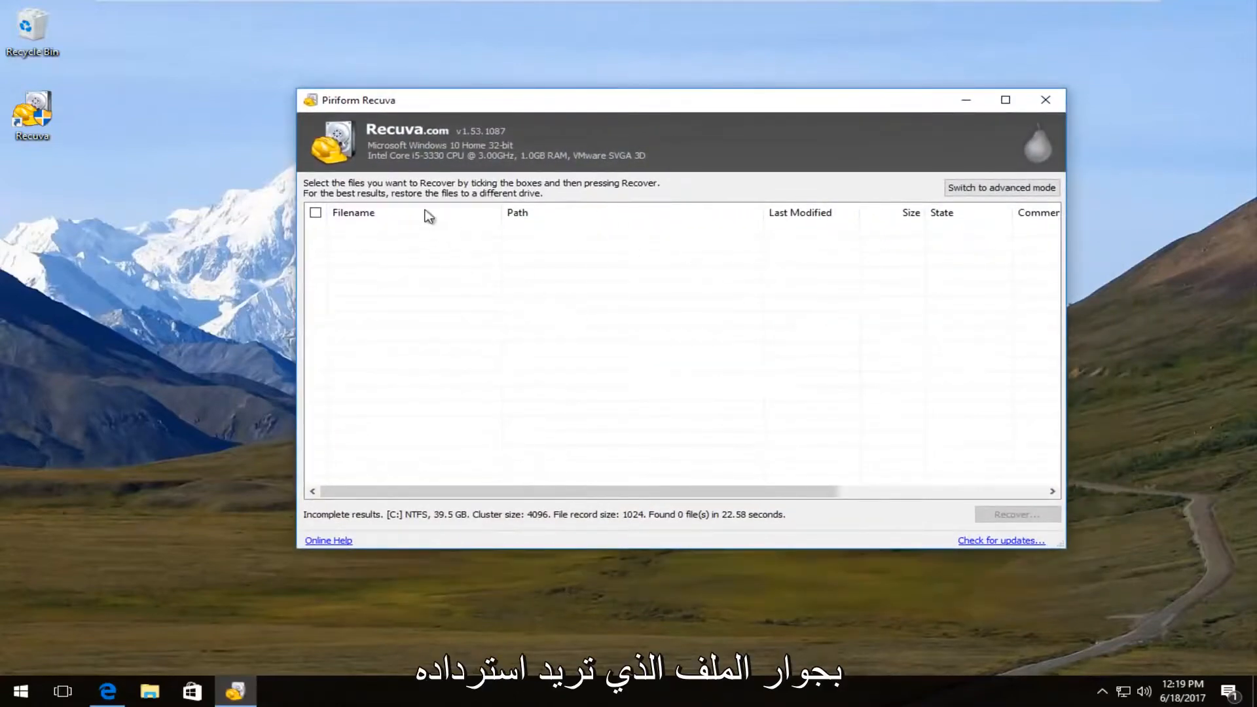